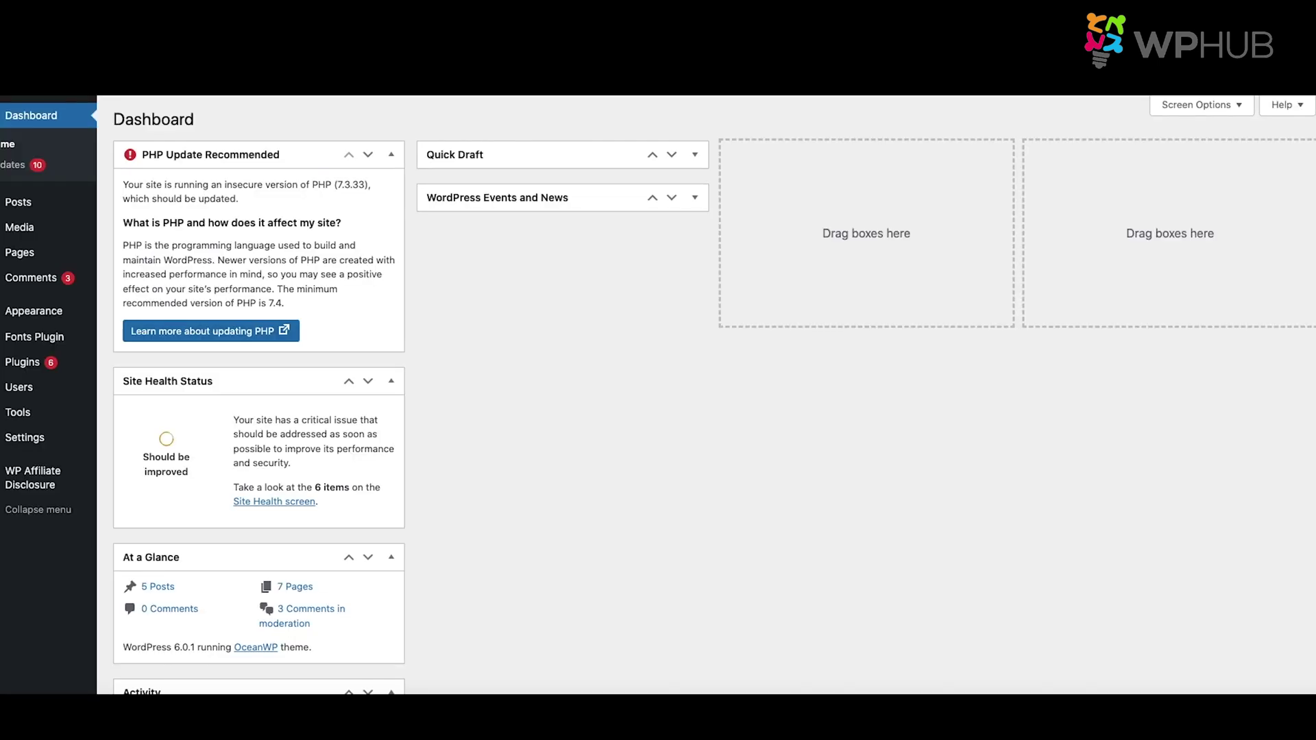
Open Customize > Top Bar > Social and put the cursor in the empty Twitter field.
mouse_move(38, 310)
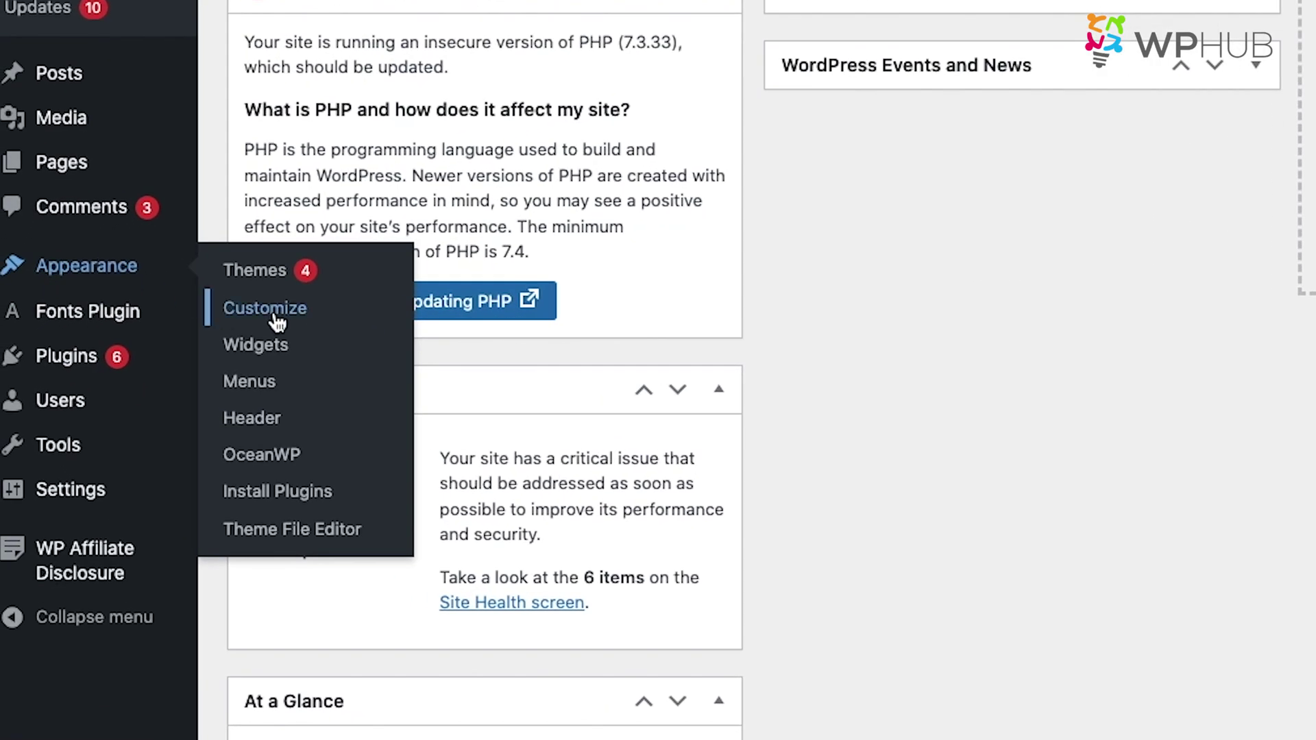
left_click(276, 316)
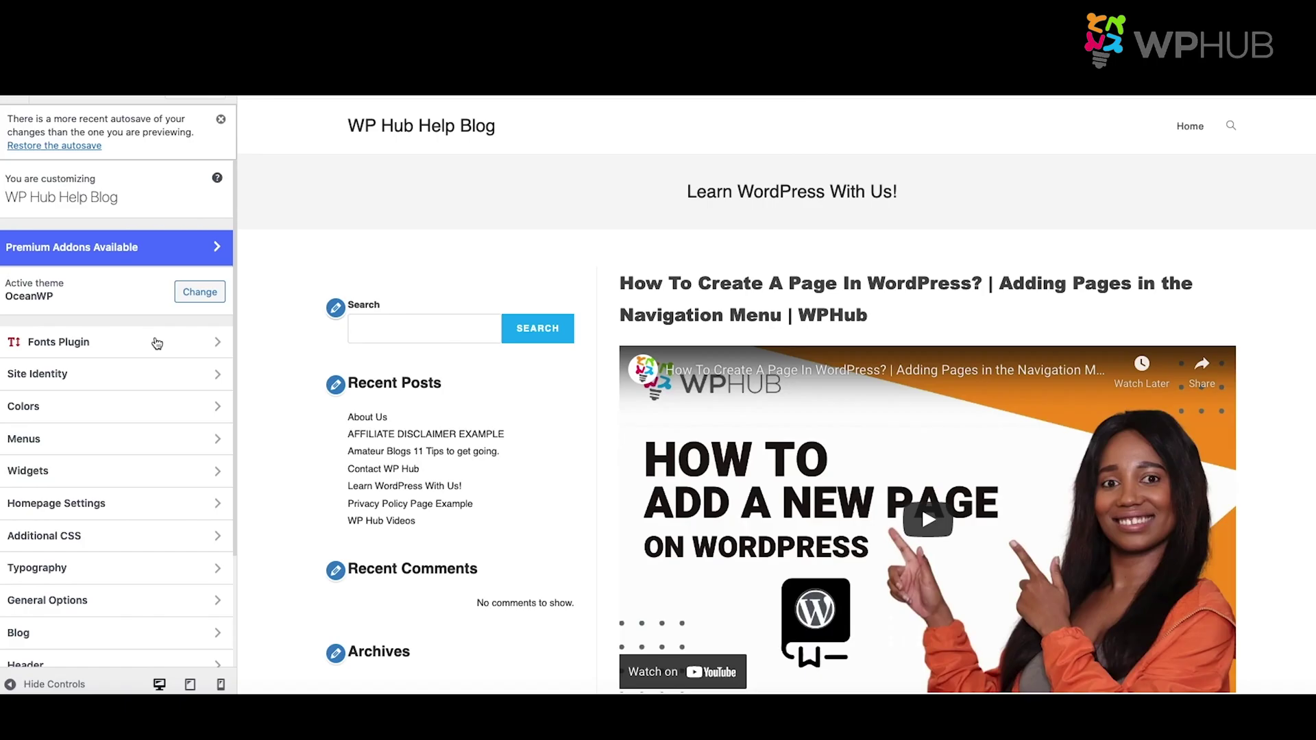
scroll(274, 167, "down", 1)
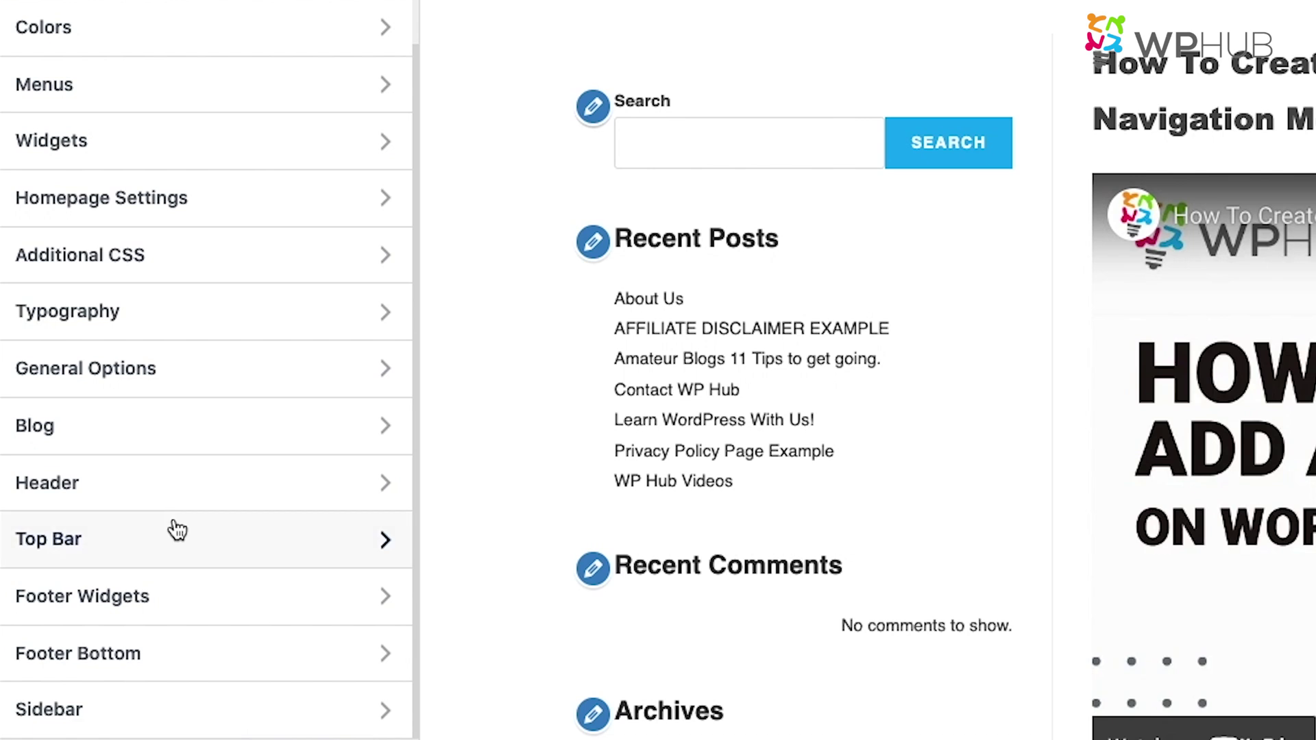
left_click(140, 544)
left_click(129, 109)
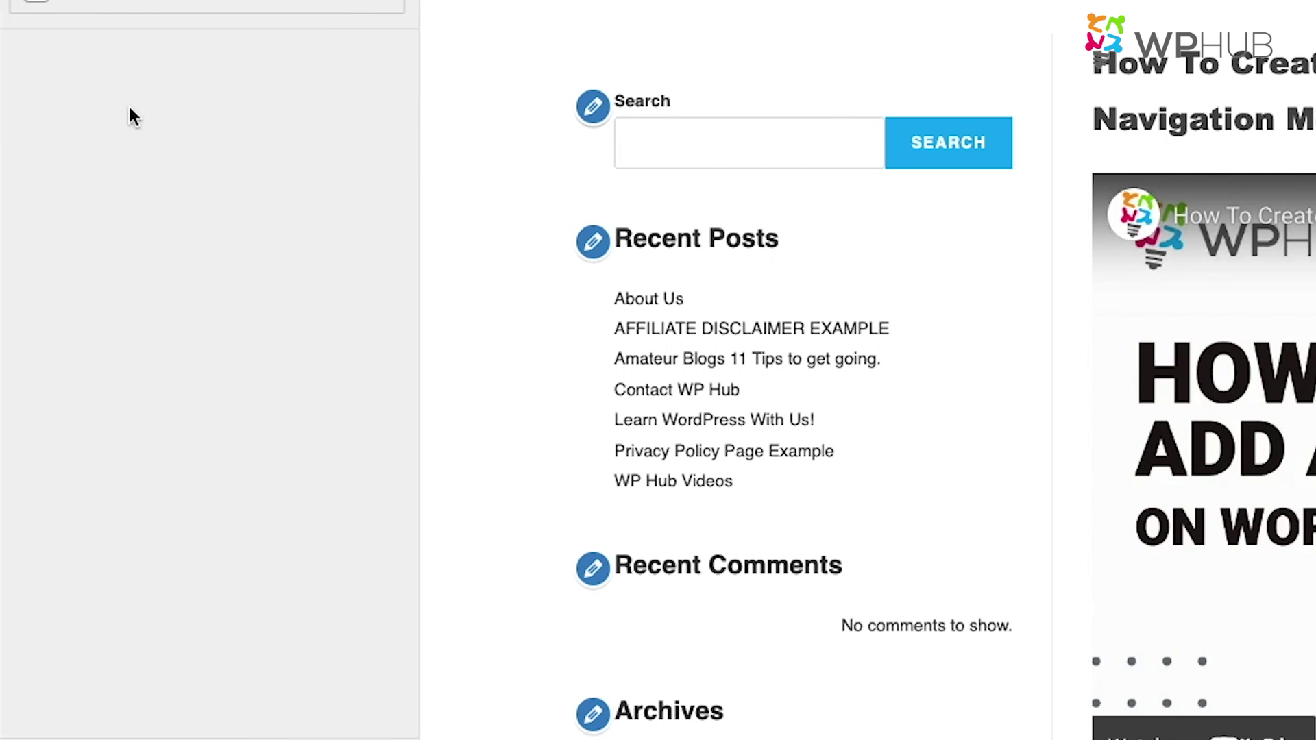
scroll(192, 168, "down", 1)
scroll(196, 171, "down", 10)
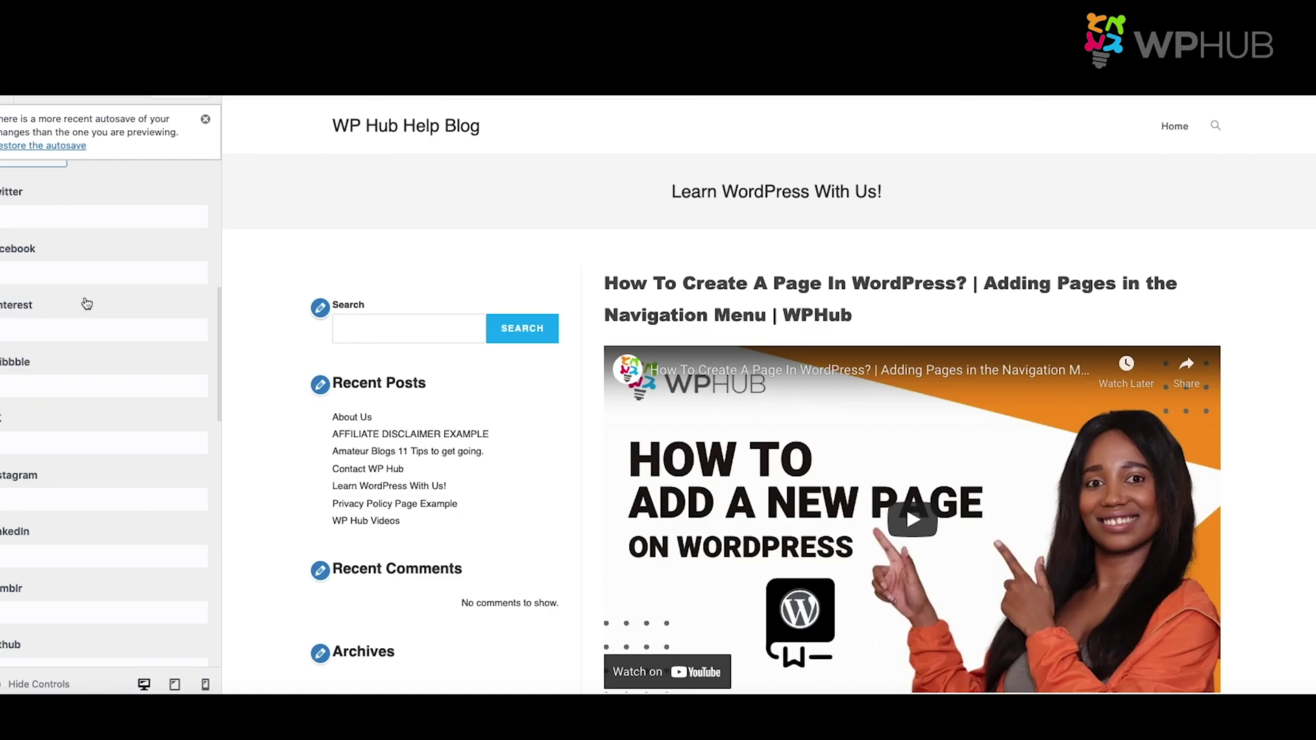
scroll(62, 274, "up", 1)
left_click(26, 244)
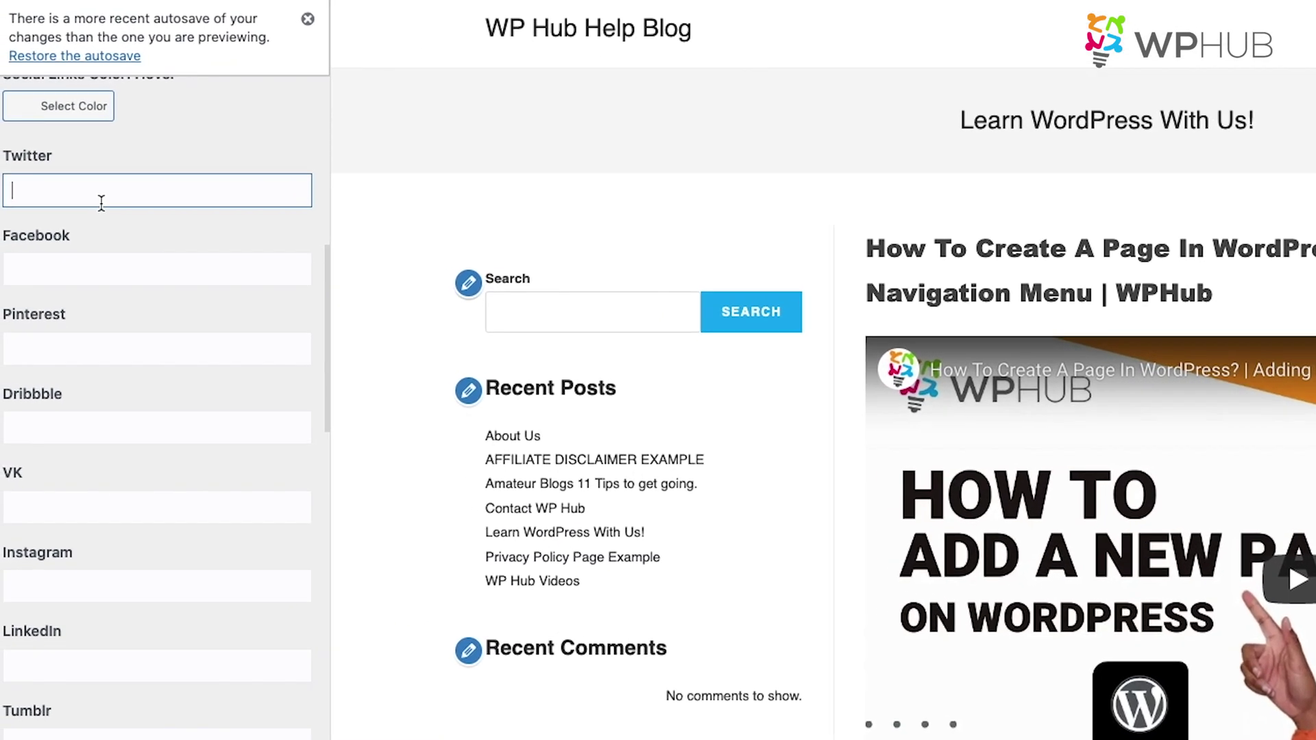
Paste the Twitter and Facebook profile URLs into their Top Bar Social fields, then review the list.
type("https://twitter.com/WPHub")
left_click(89, 185)
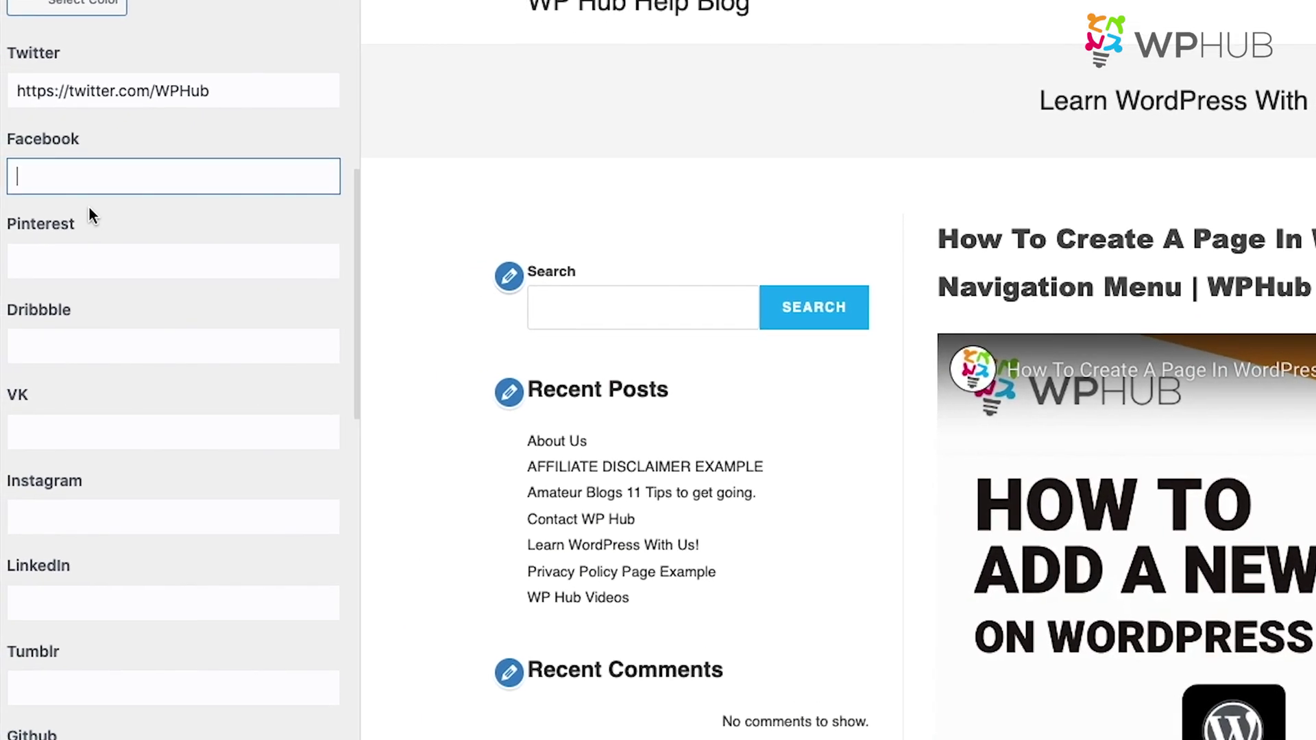
type("https://www.facebook.com/wphubcom")
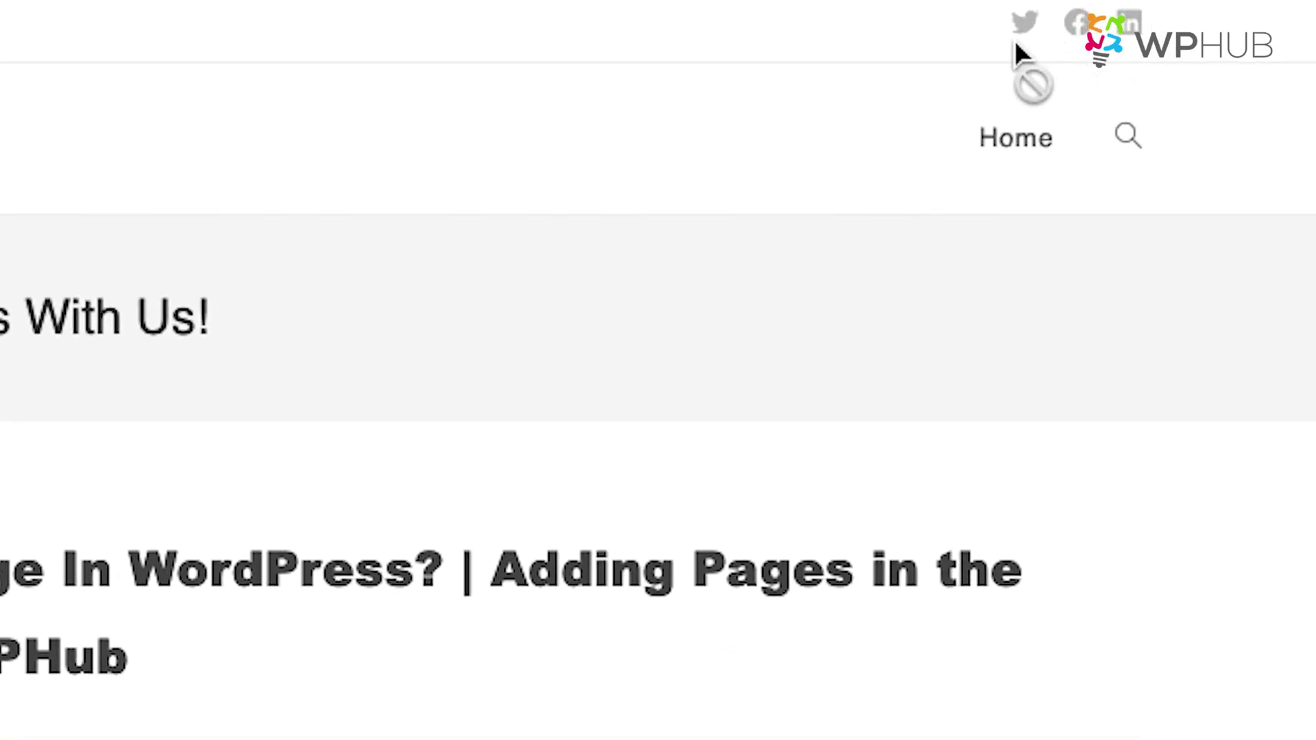
left_click_drag(1110, 55, 1108, 61)
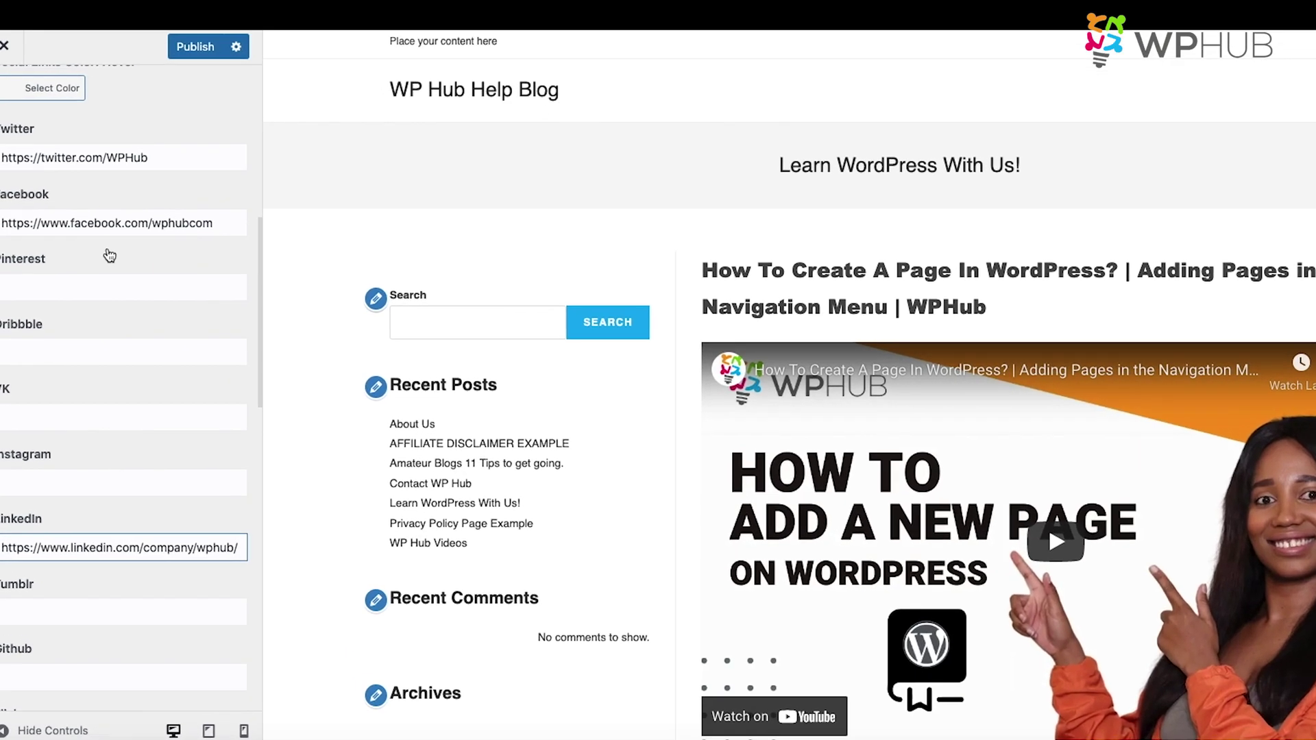
scroll(184, 177, "down", 6)
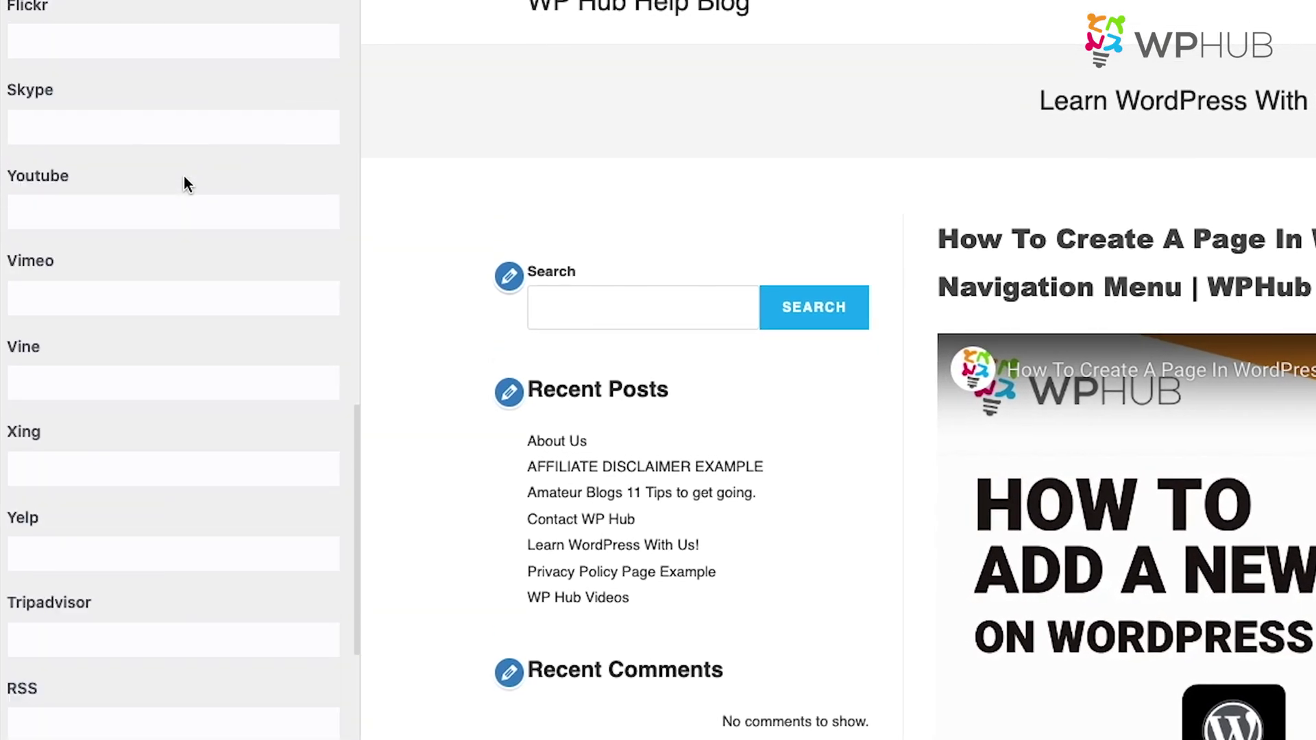
scroll(183, 178, "down", 6)
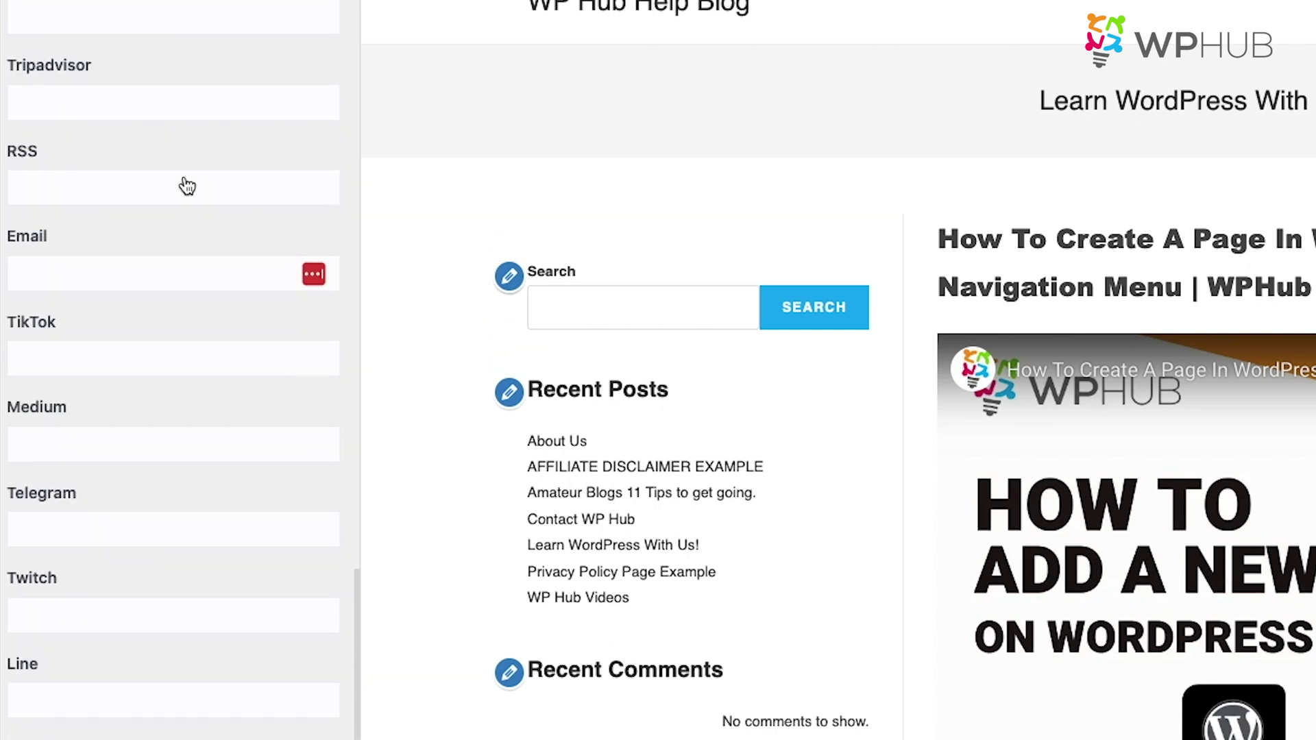
scroll(186, 192, "up", 6)
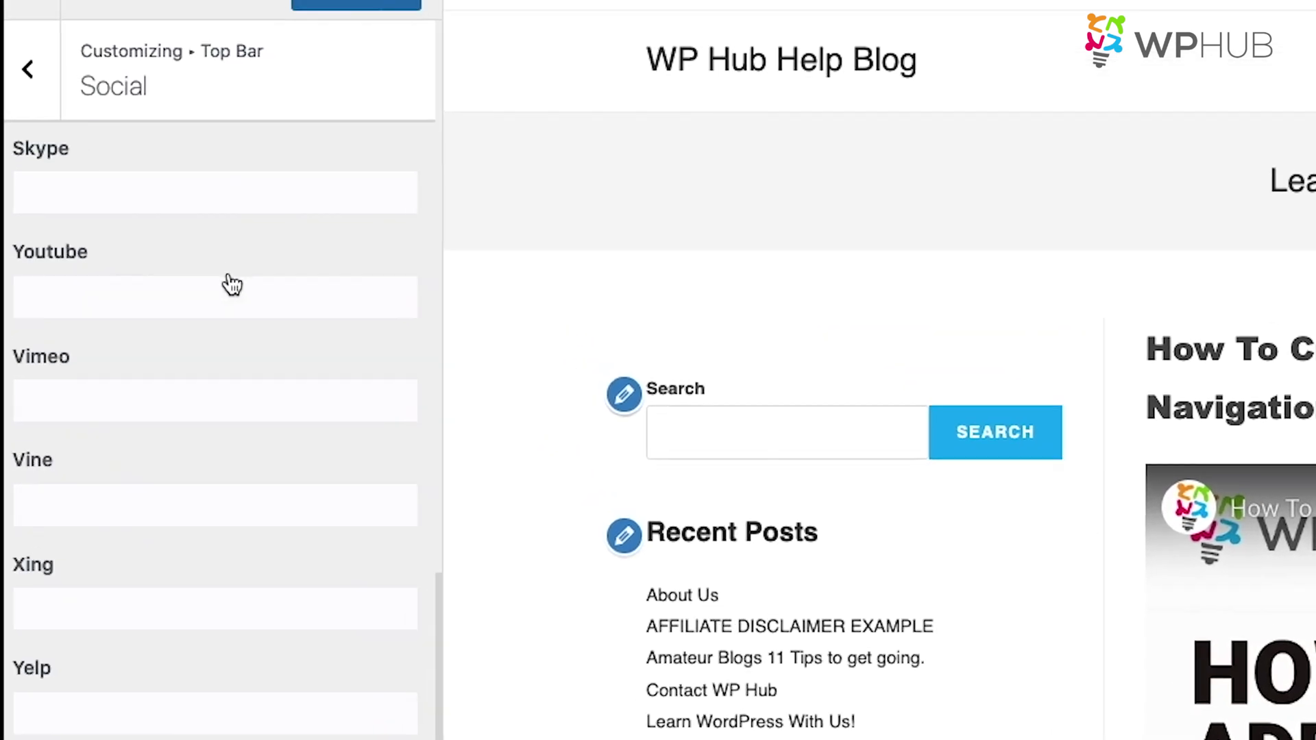
scroll(231, 284, "up", 15)
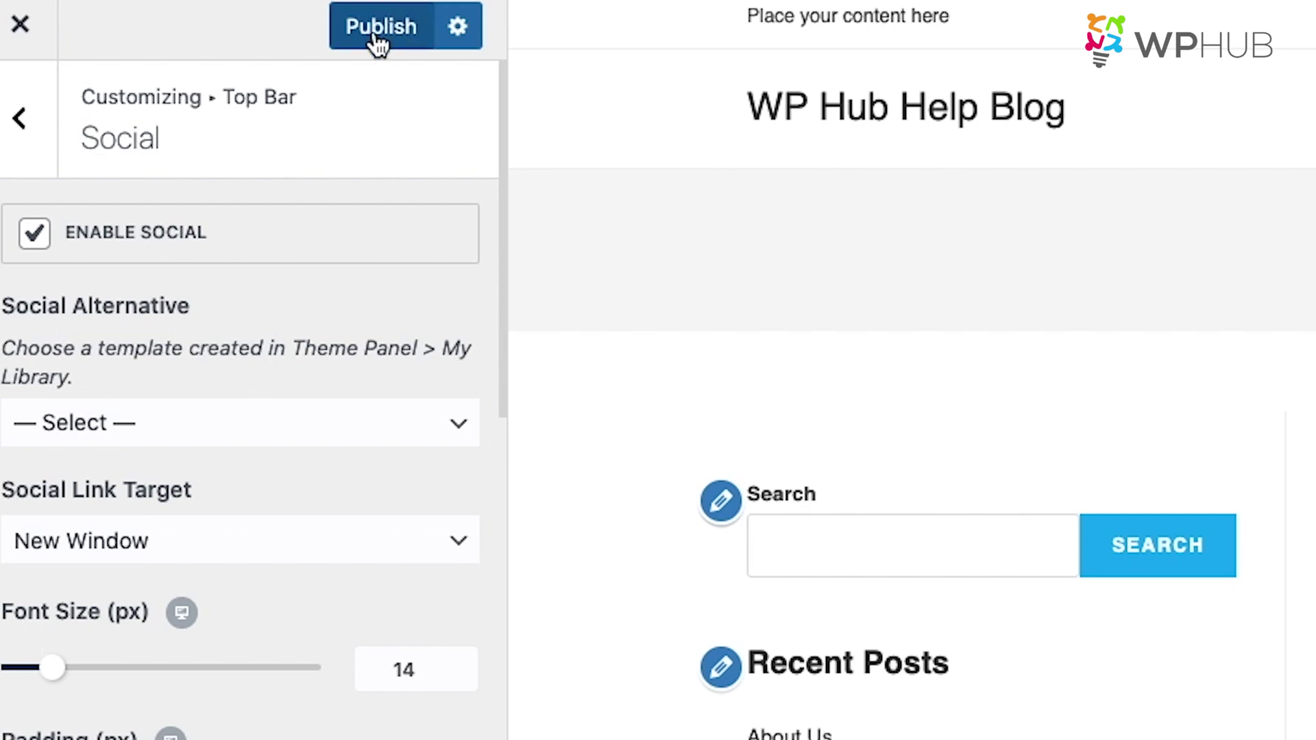
Publish the social link changes and test the Twitter icon on the live site.
left_click(376, 34)
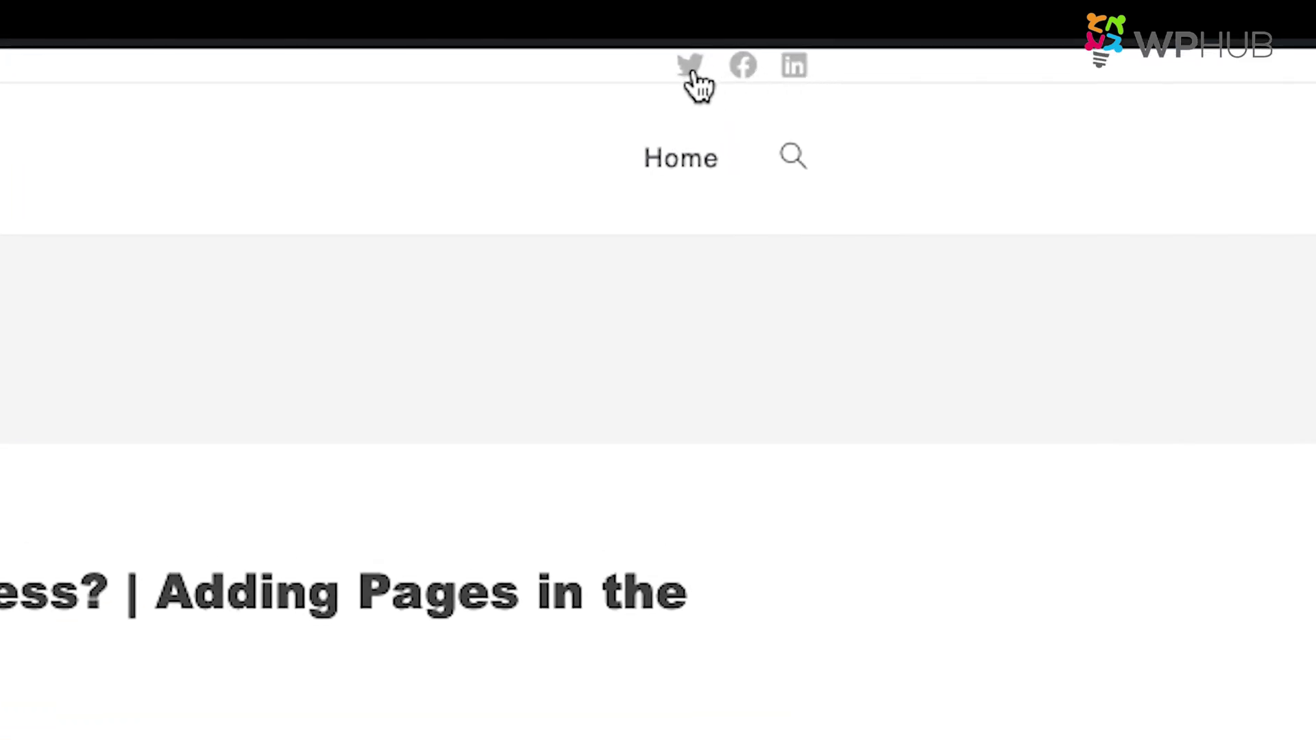
left_click(695, 69)
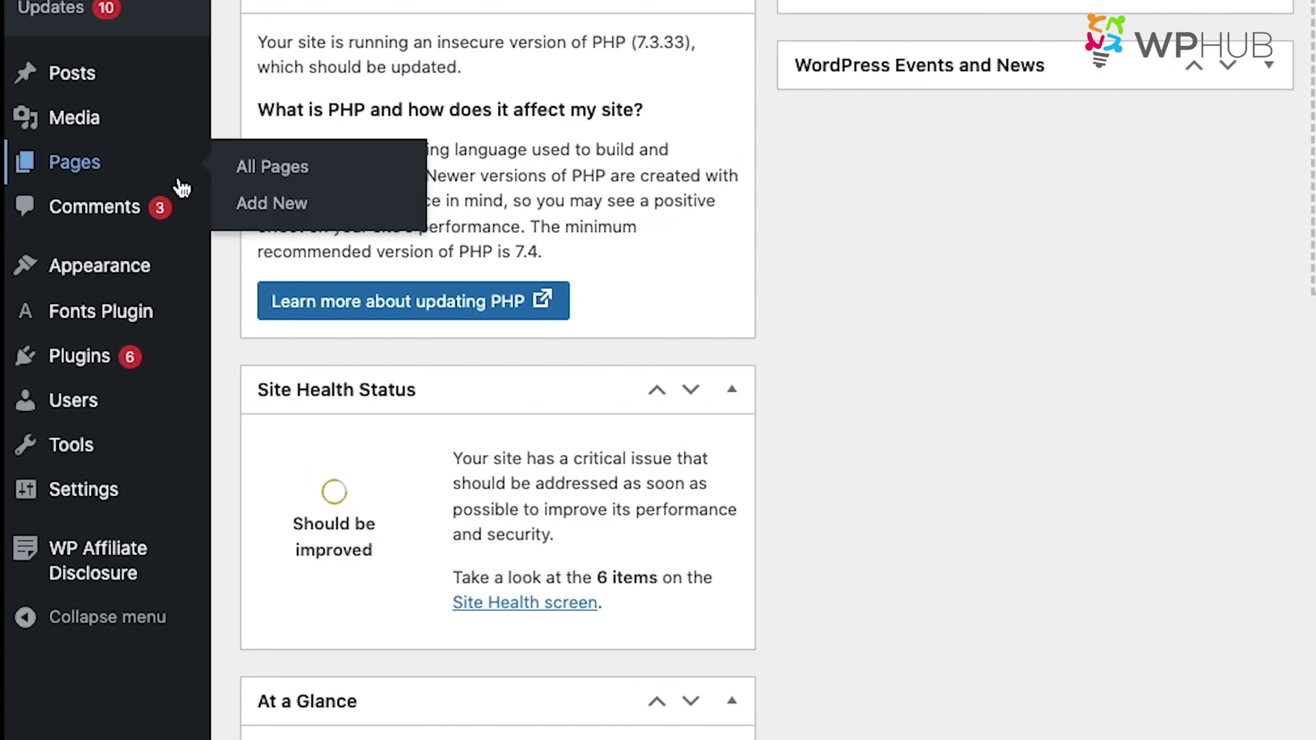
Search new plugins for 'Social icons widget', then install and activate the WPZOOM plugin.
mouse_move(82, 357)
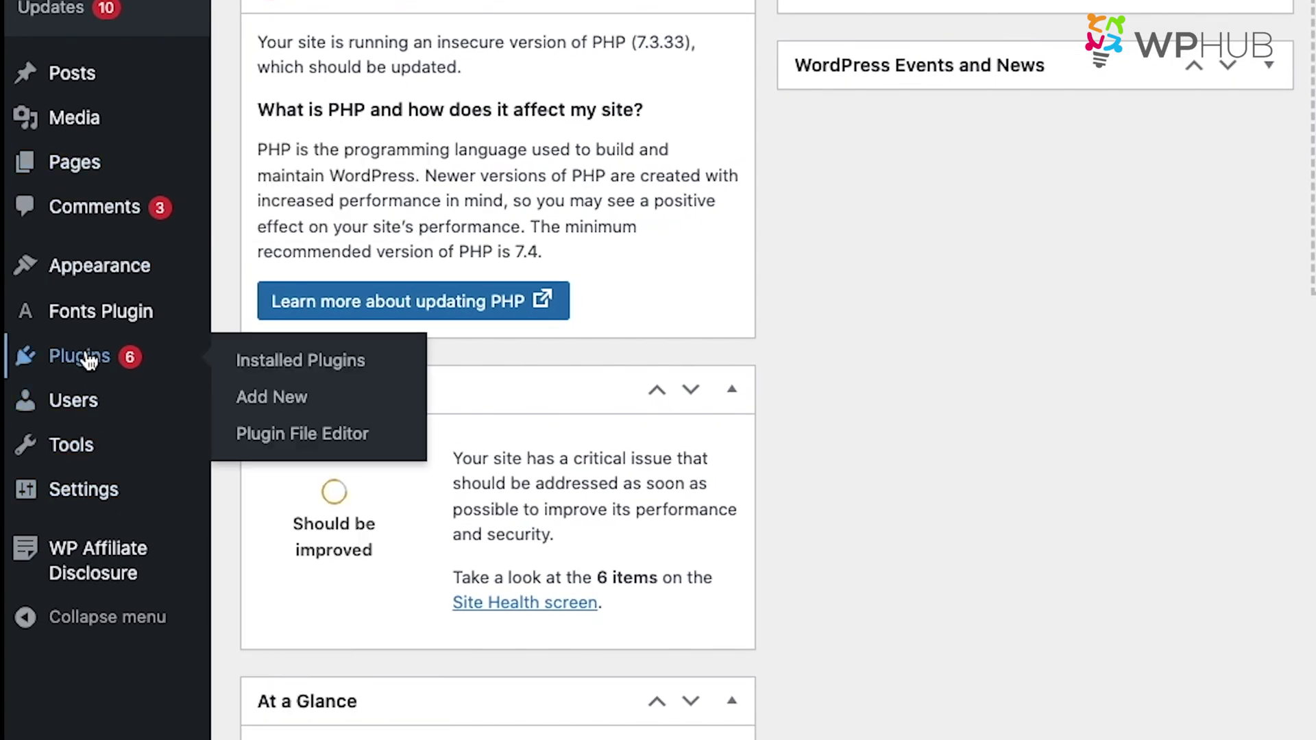
left_click(334, 409)
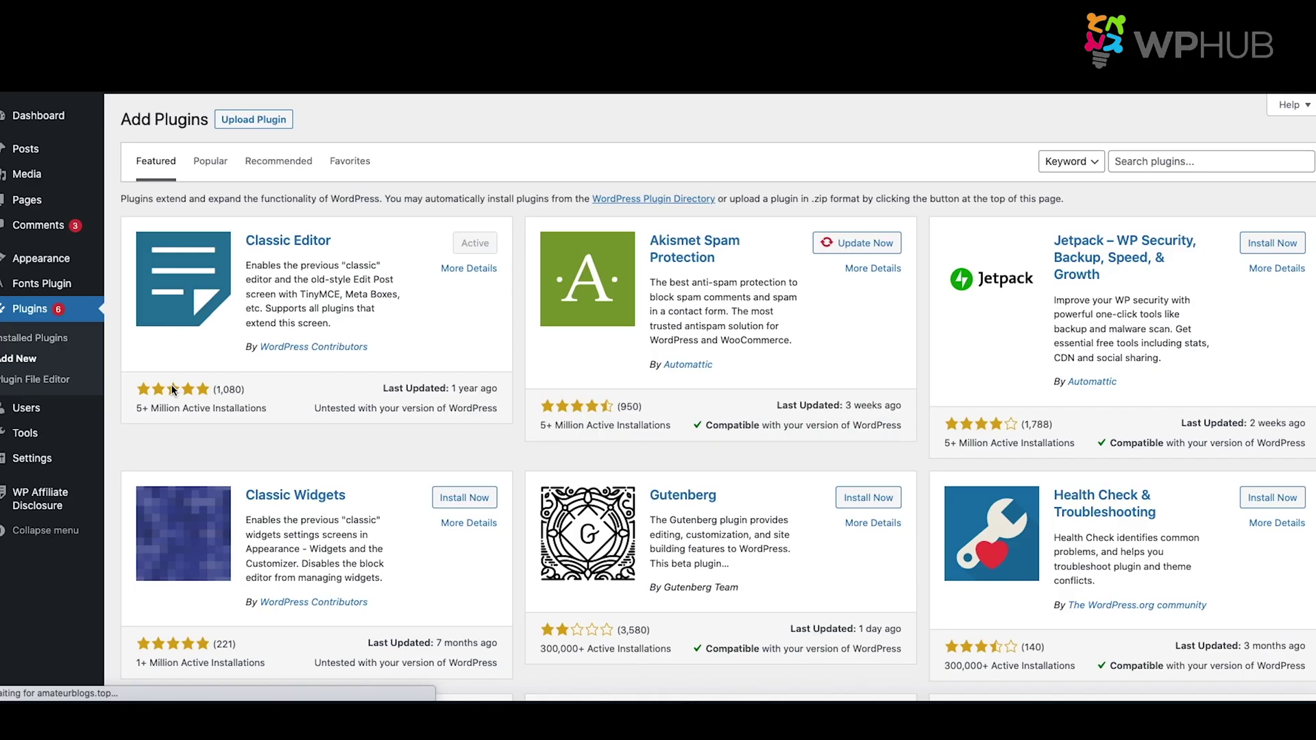
left_click(1145, 162)
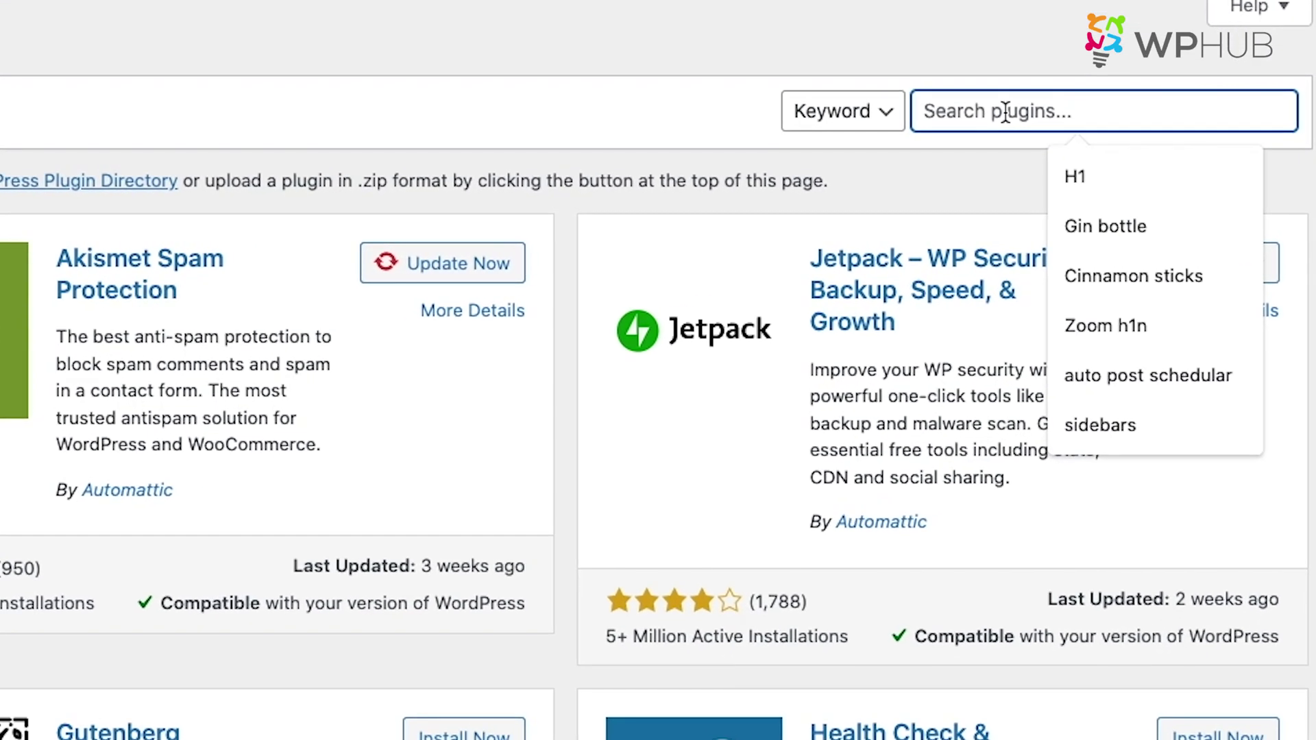
type("Social icons widget")
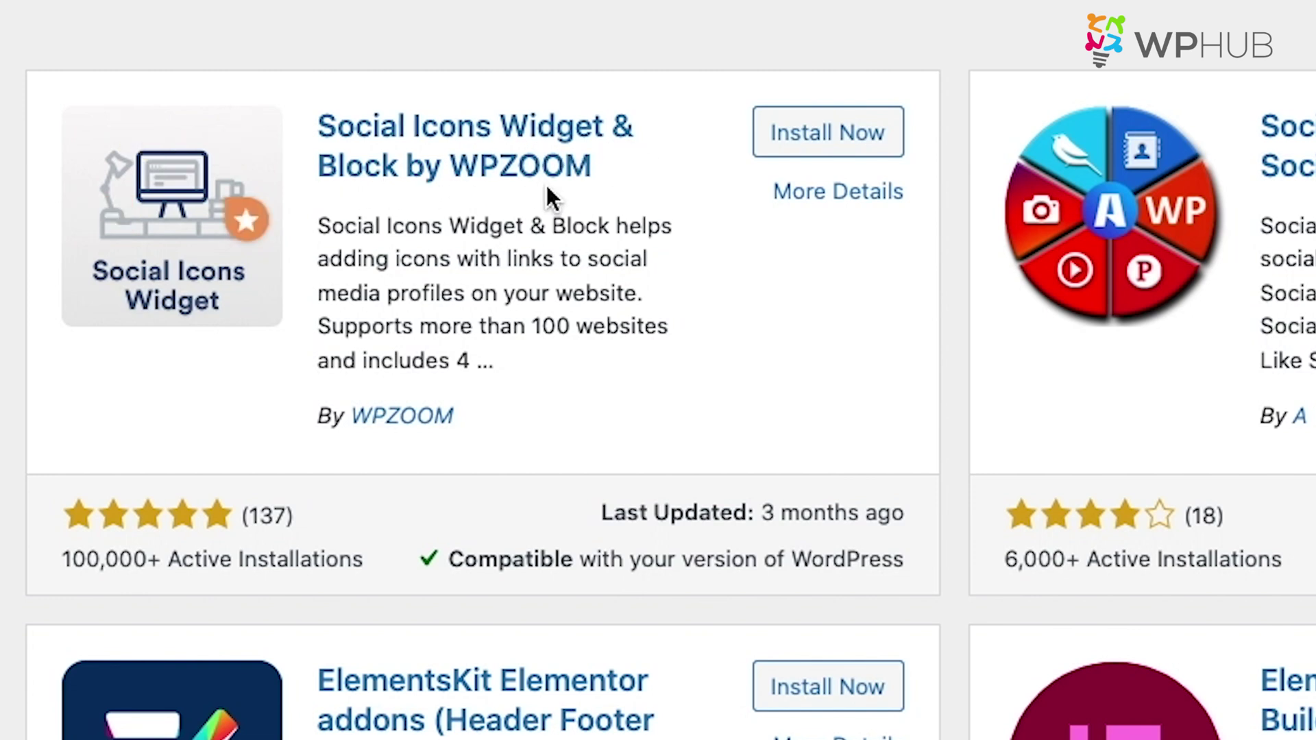
left_click(864, 141)
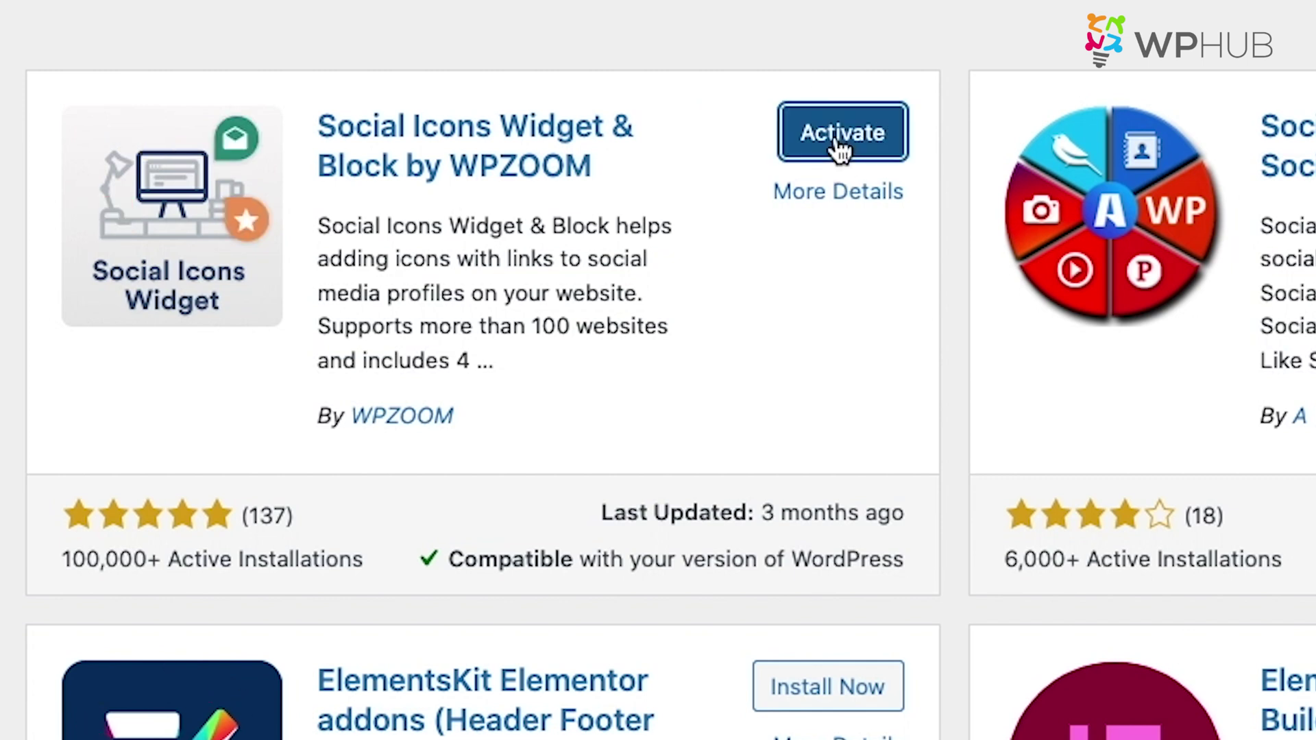
left_click(837, 132)
mouse_move(76, 198)
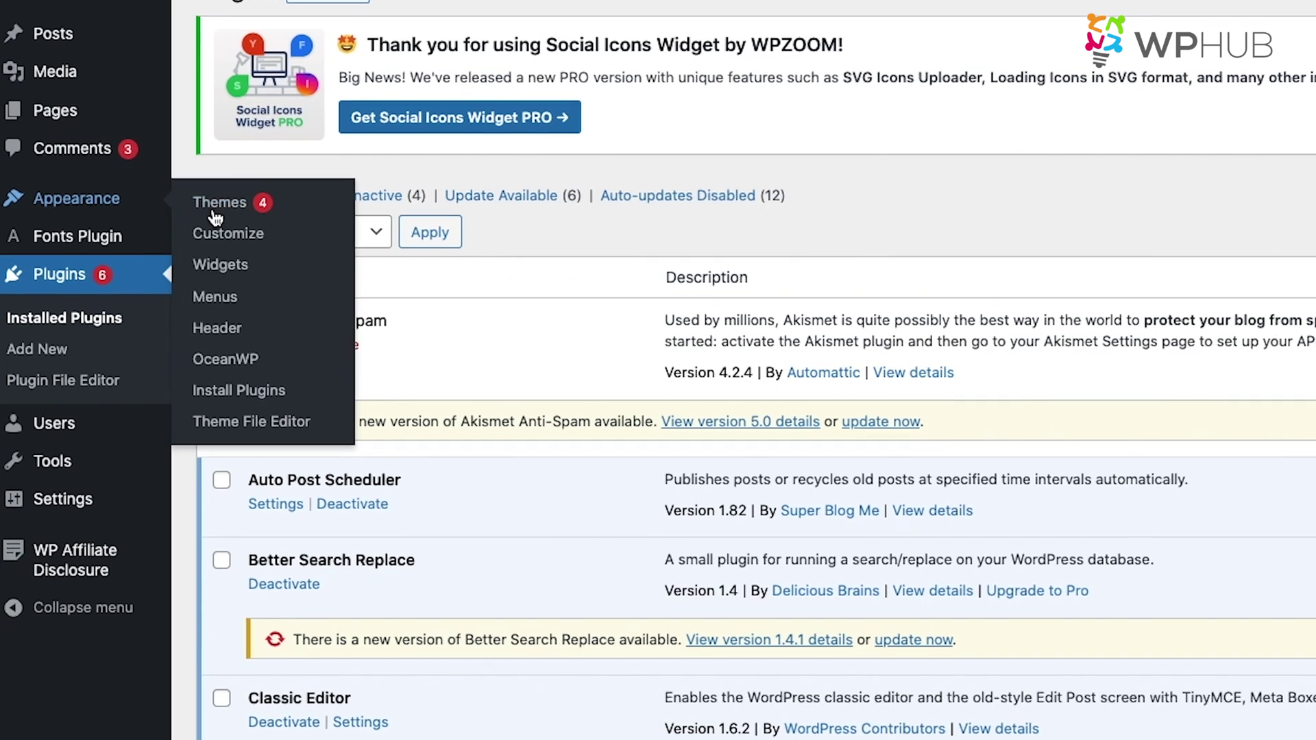
In Customizer Widgets > Footer 1, search blocks for 'socia' and add the Social Icons Block.
left_click(263, 244)
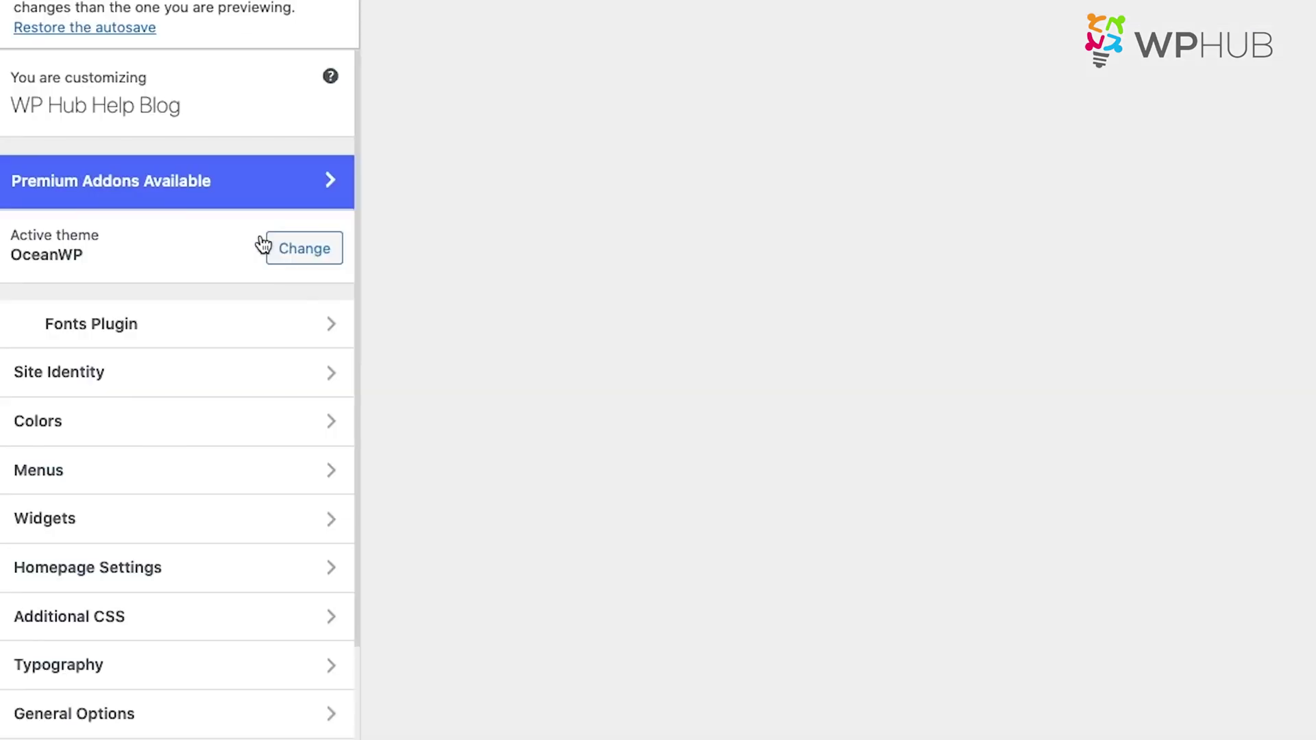
left_click(151, 523)
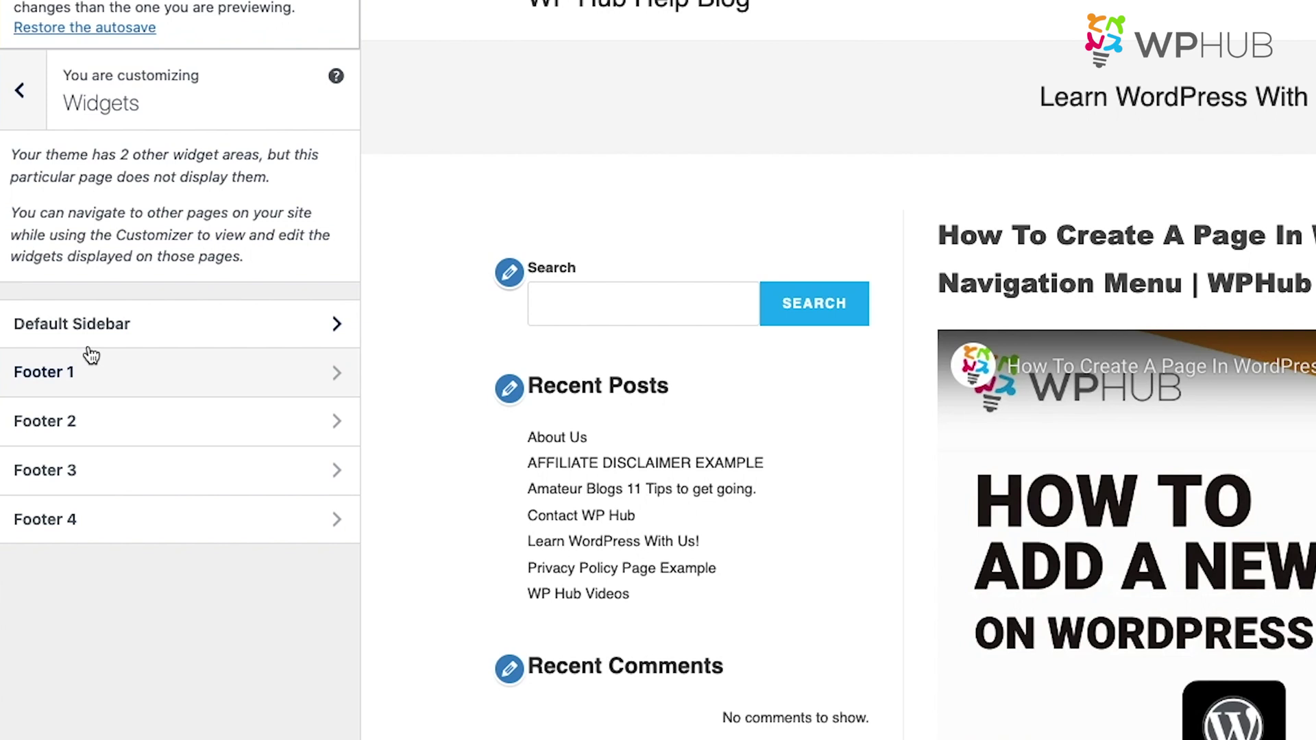
left_click(131, 375)
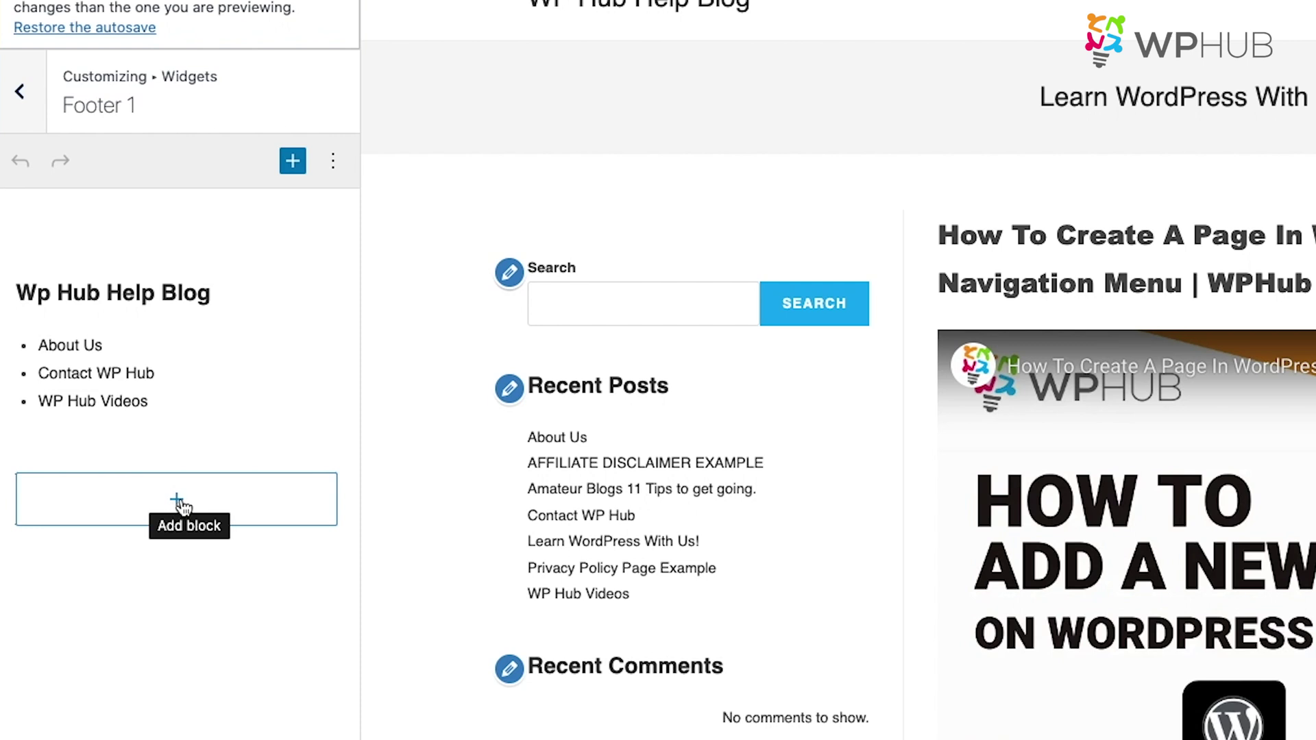
left_click(178, 507)
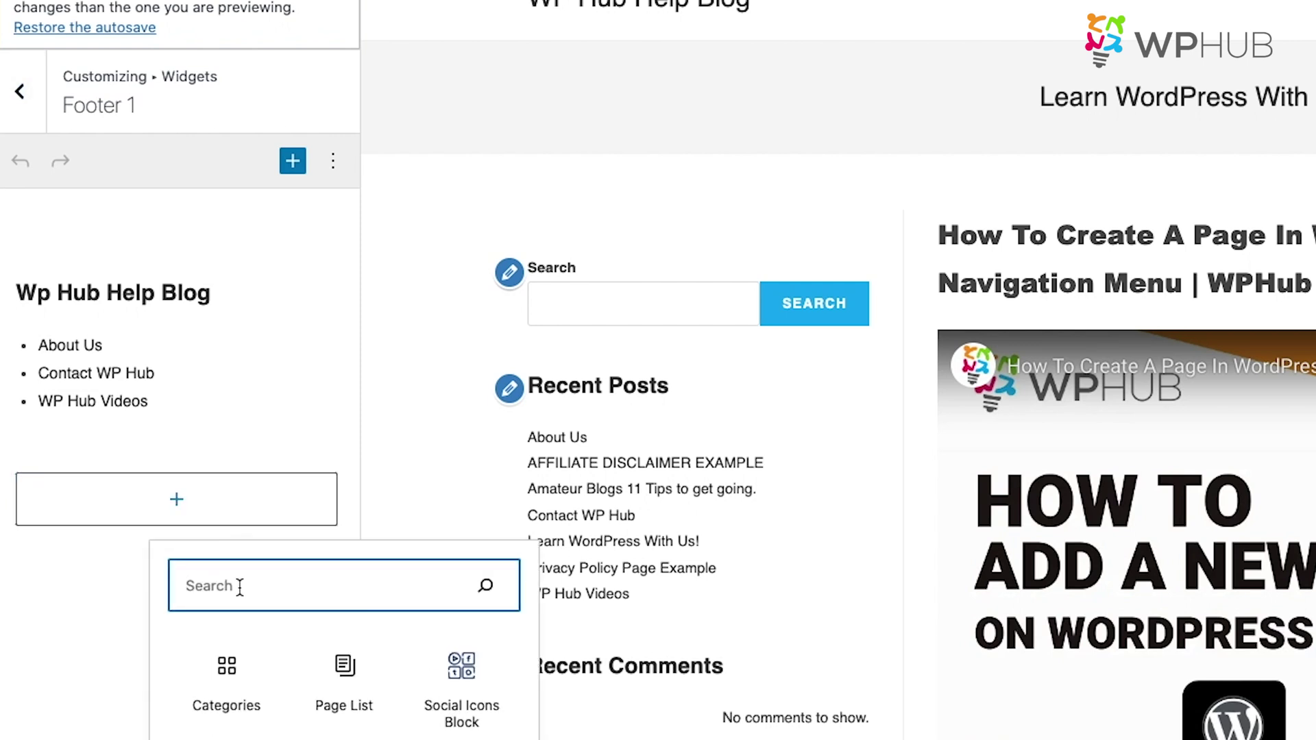
type("social")
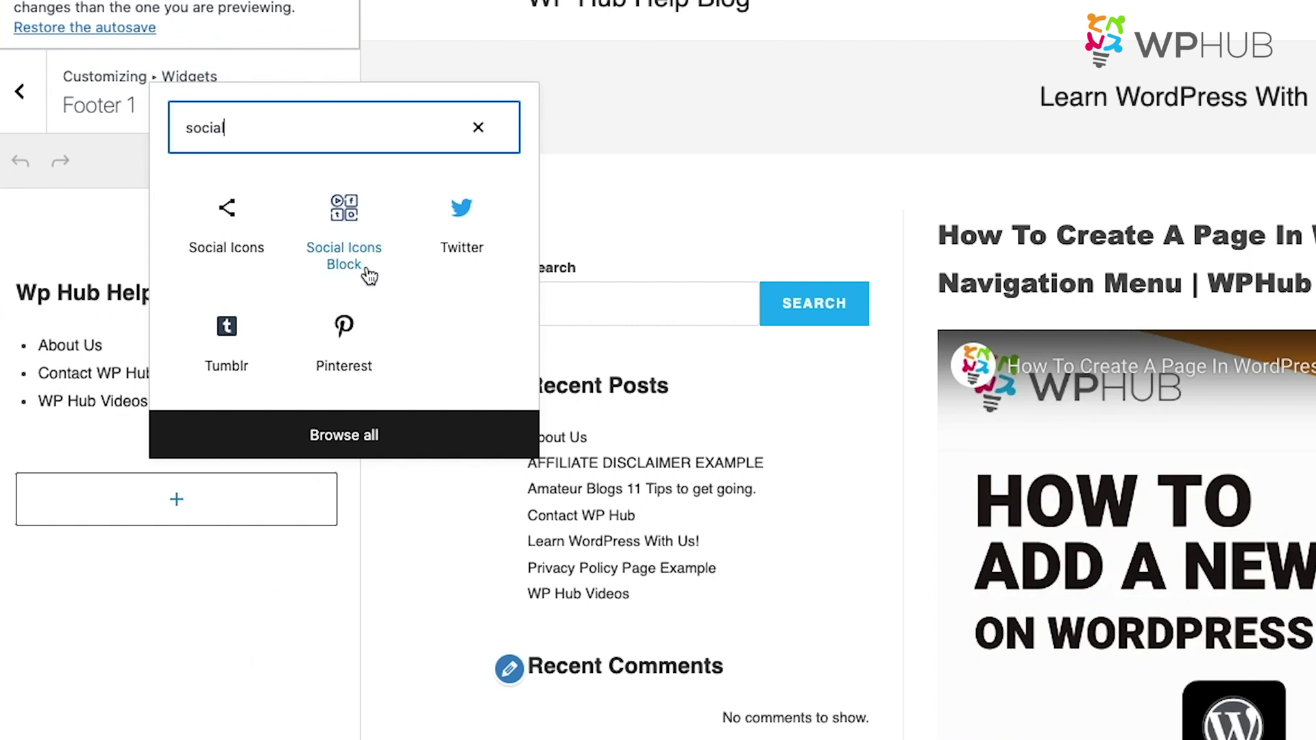
left_click(345, 208)
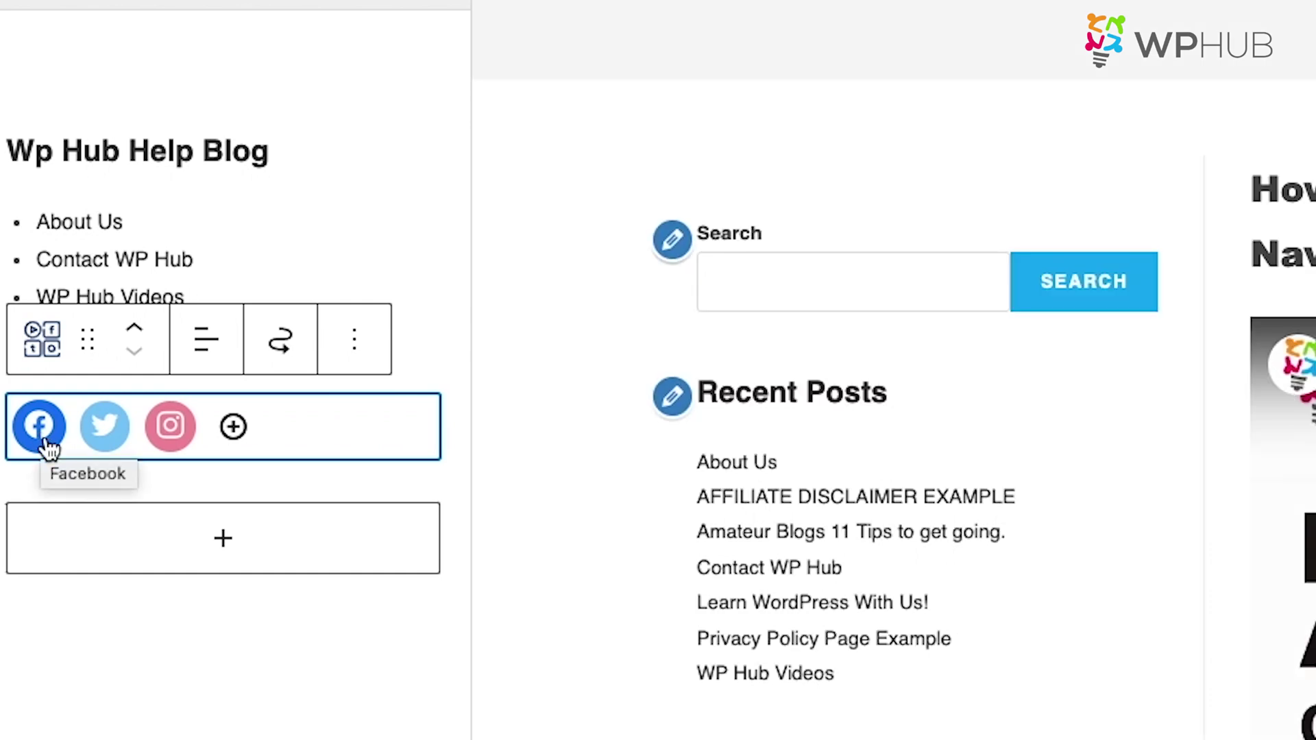
Change the footer social icon to TikTok through Edit Details and save it.
left_click(40, 438)
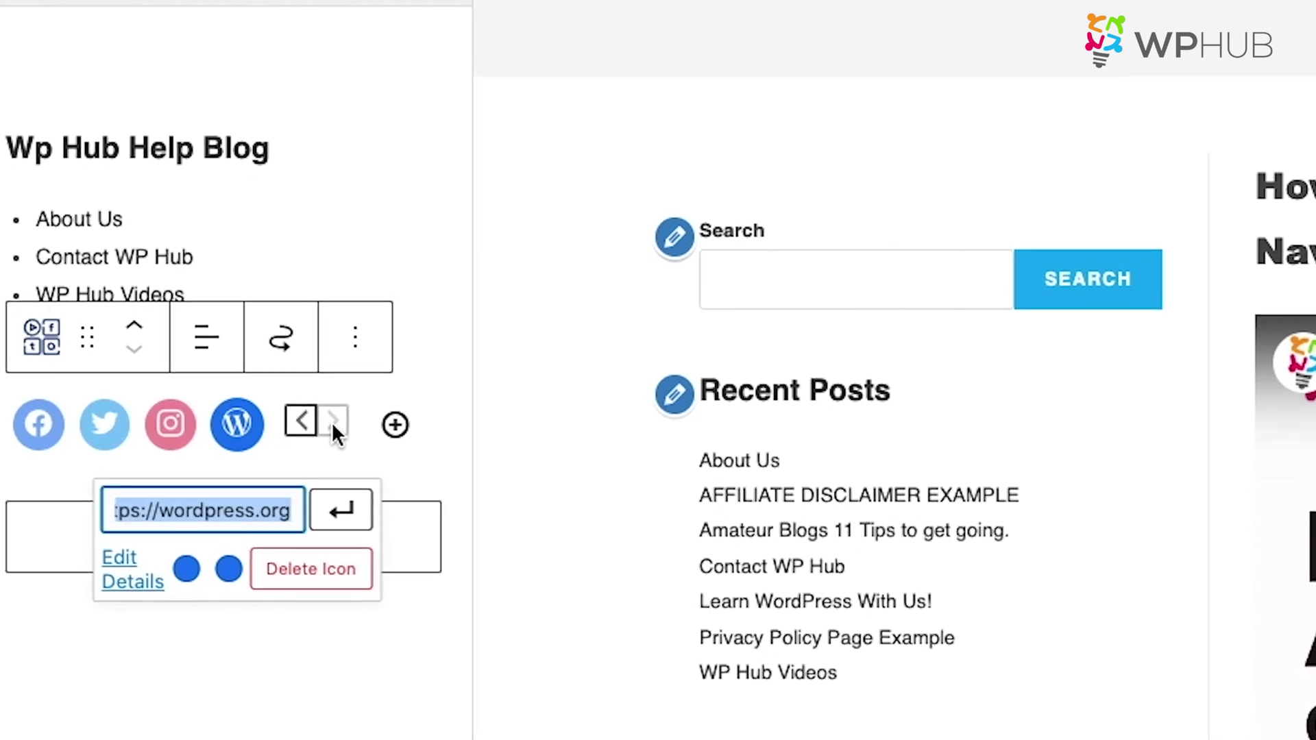
left_click(146, 495)
scroll(643, 489, "down", 10)
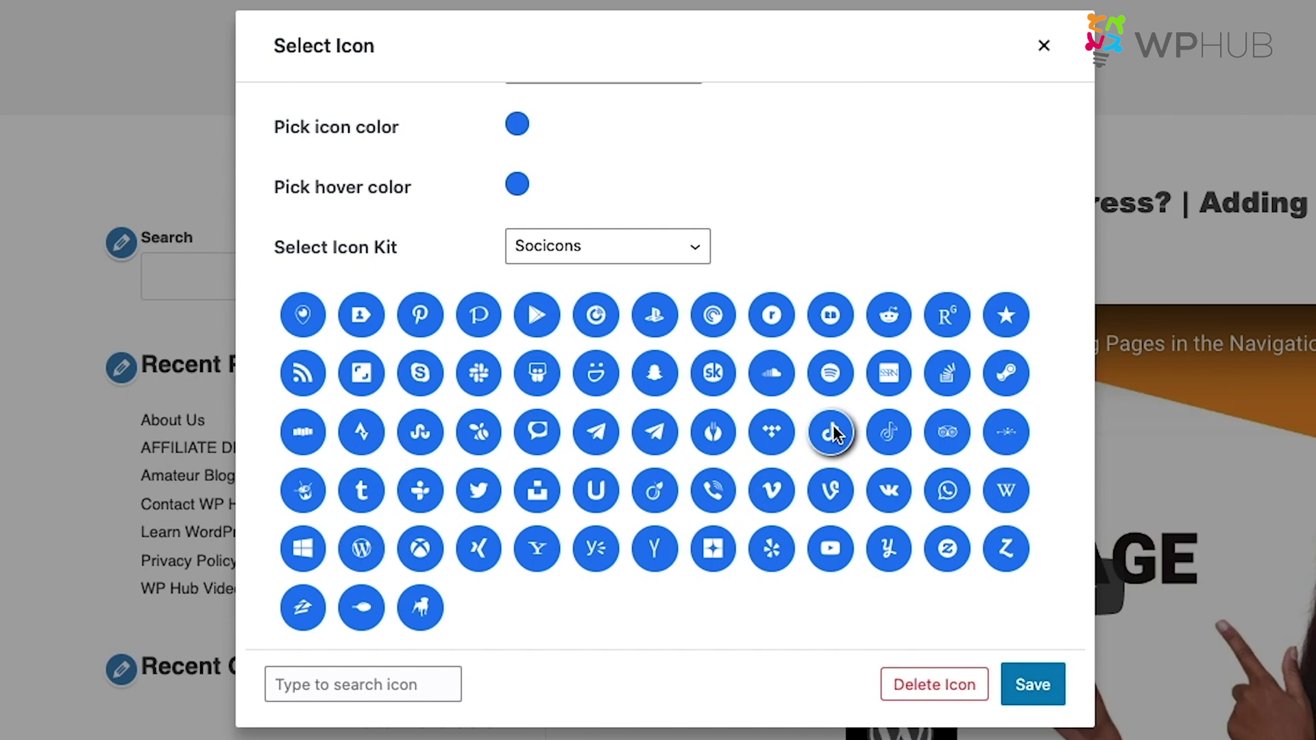
left_click(1038, 689)
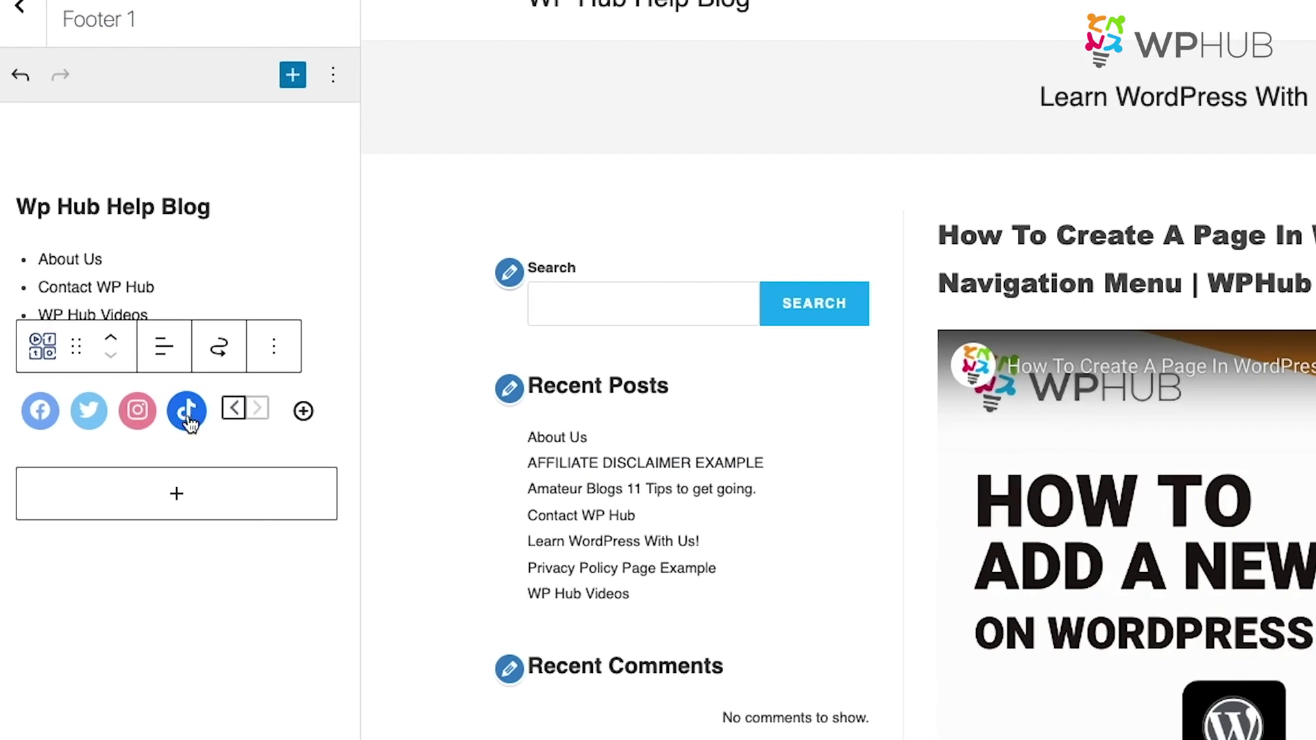
scroll(627, 458, "down", 5)
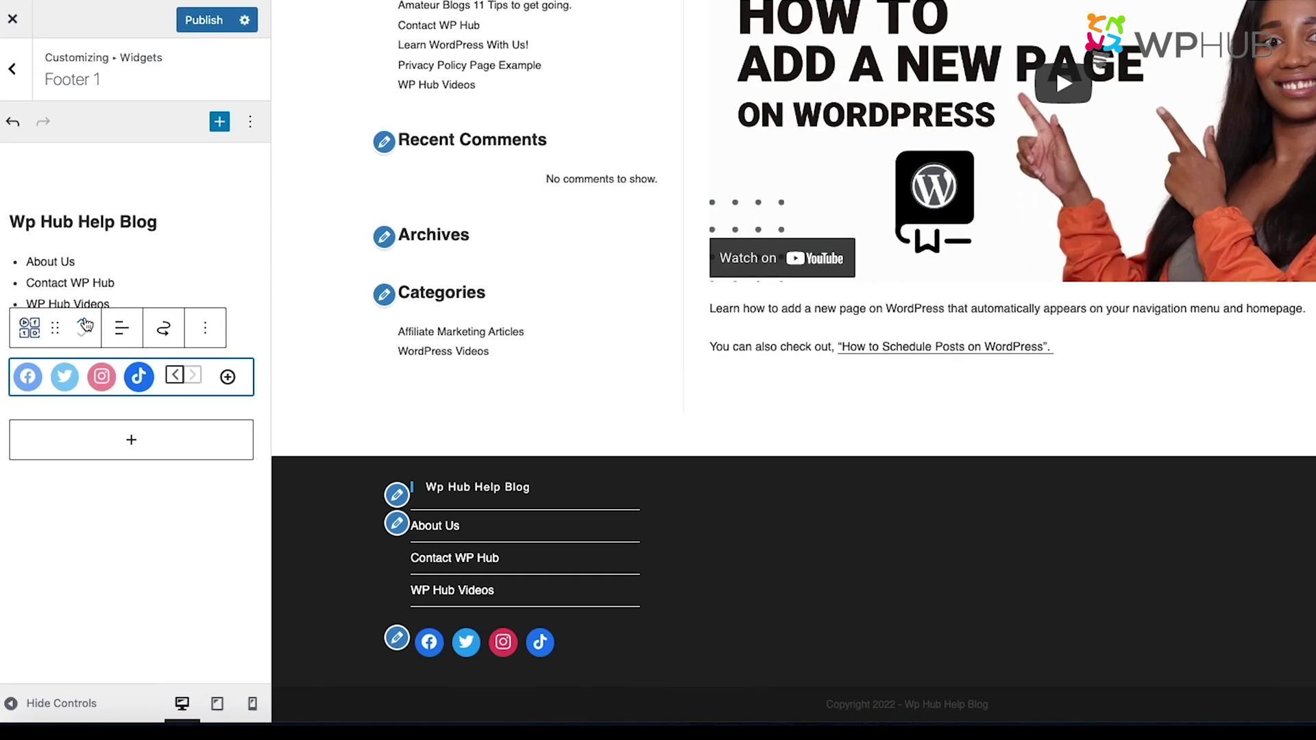
Move the Social Icons block above the footer menu and back below it, then align it center.
left_click(77, 321)
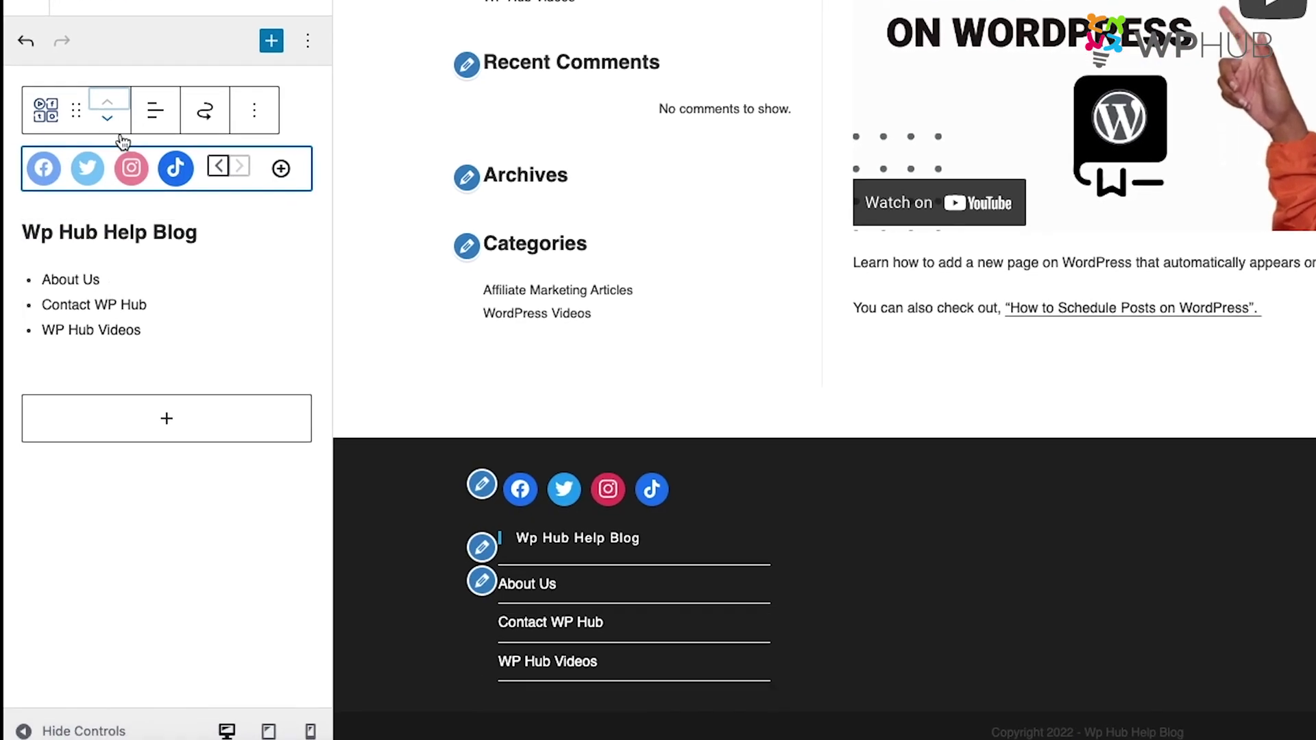
left_click(108, 118)
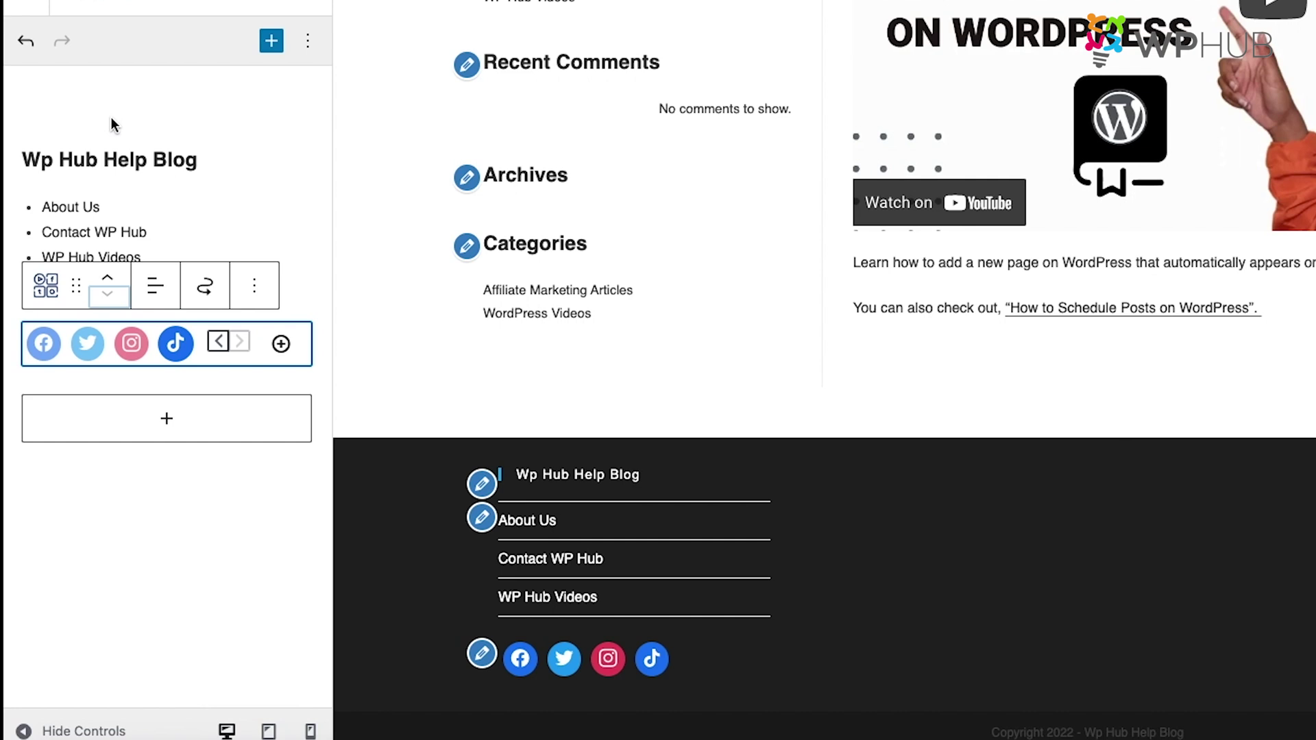
left_click(155, 288)
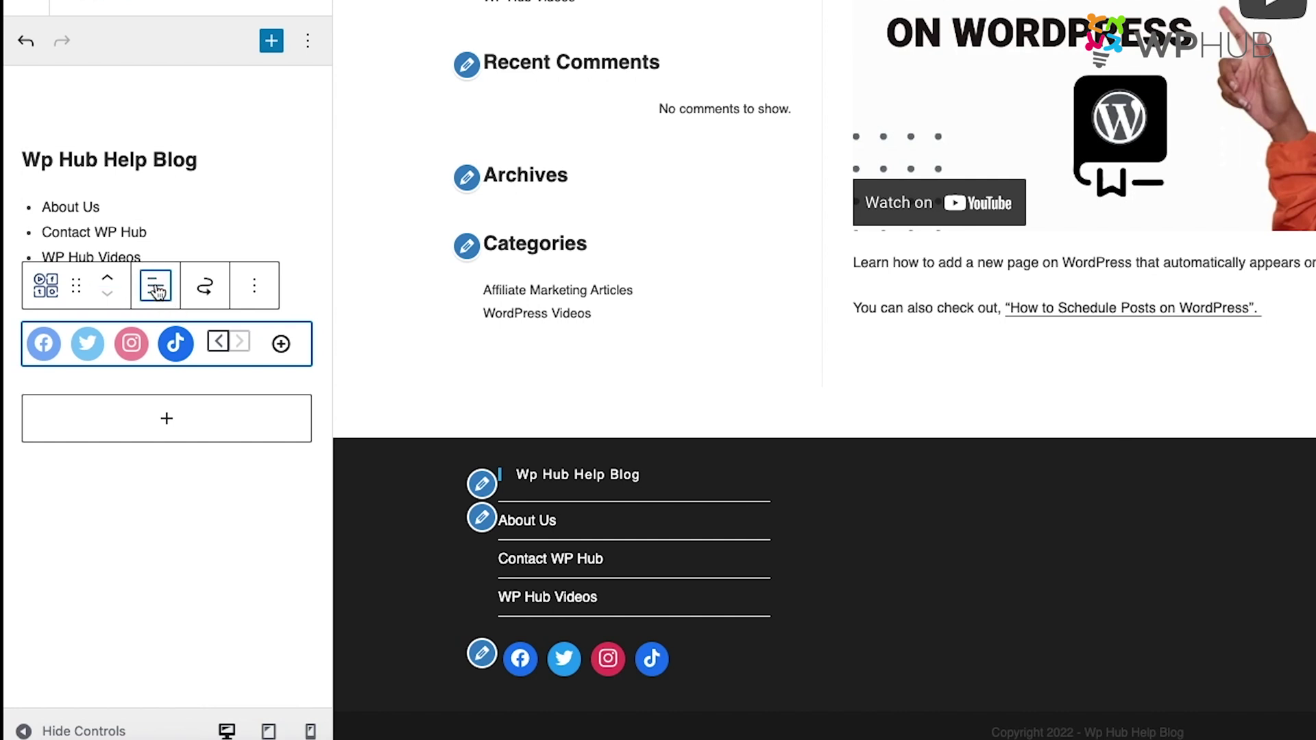
left_click(212, 385)
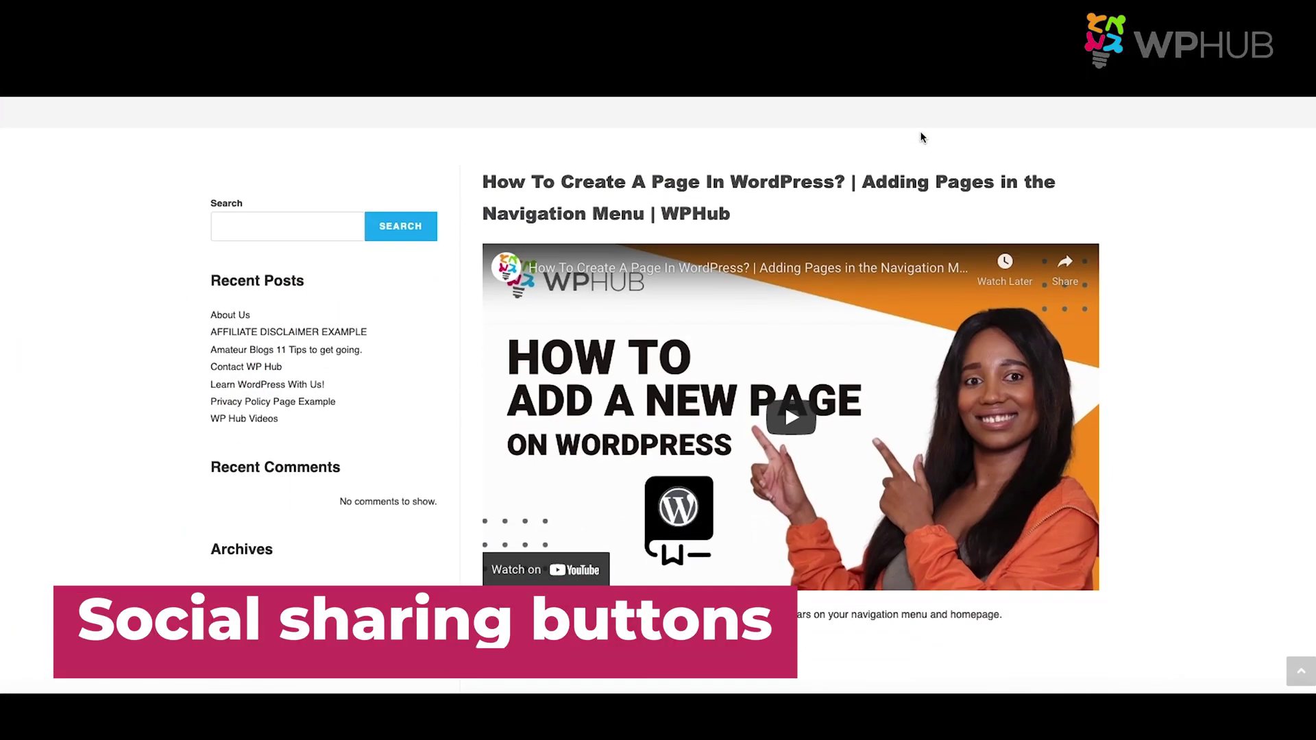
Scroll through the blog post on the live site.
scroll(920, 132, "down", 3)
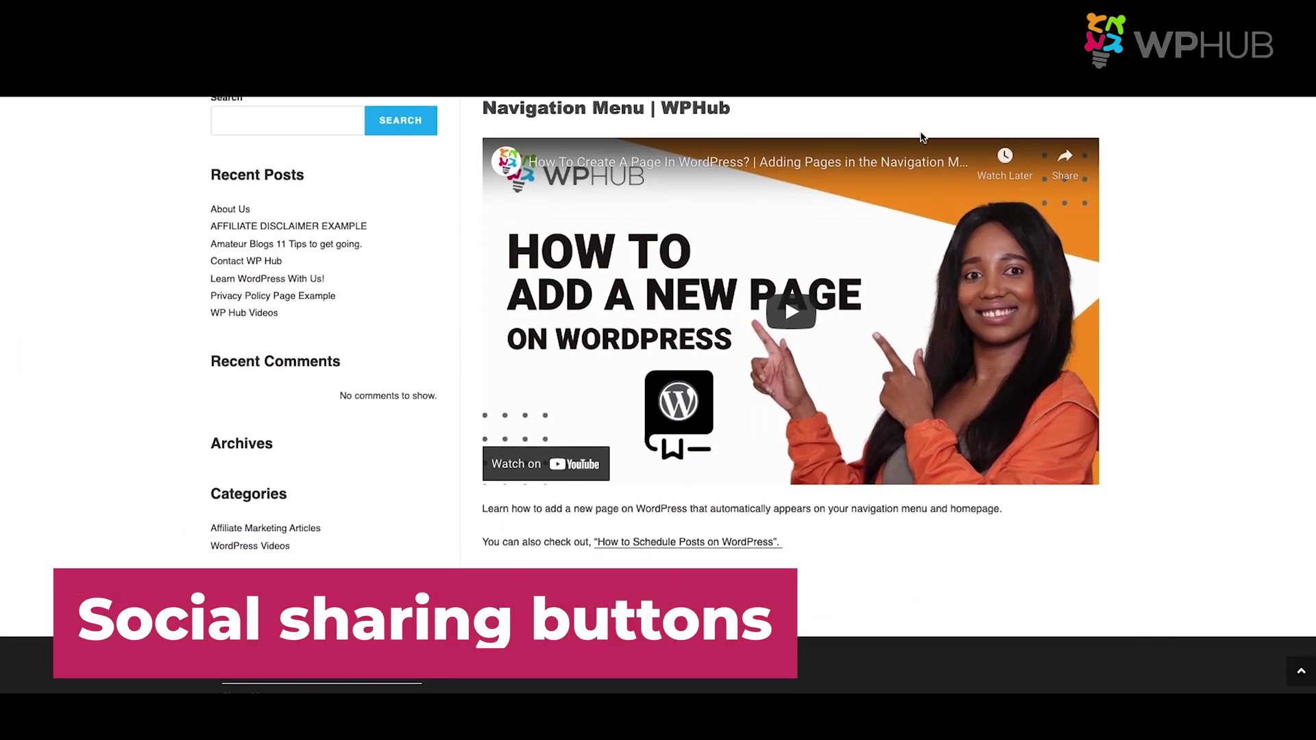
scroll(920, 133, "up", 5)
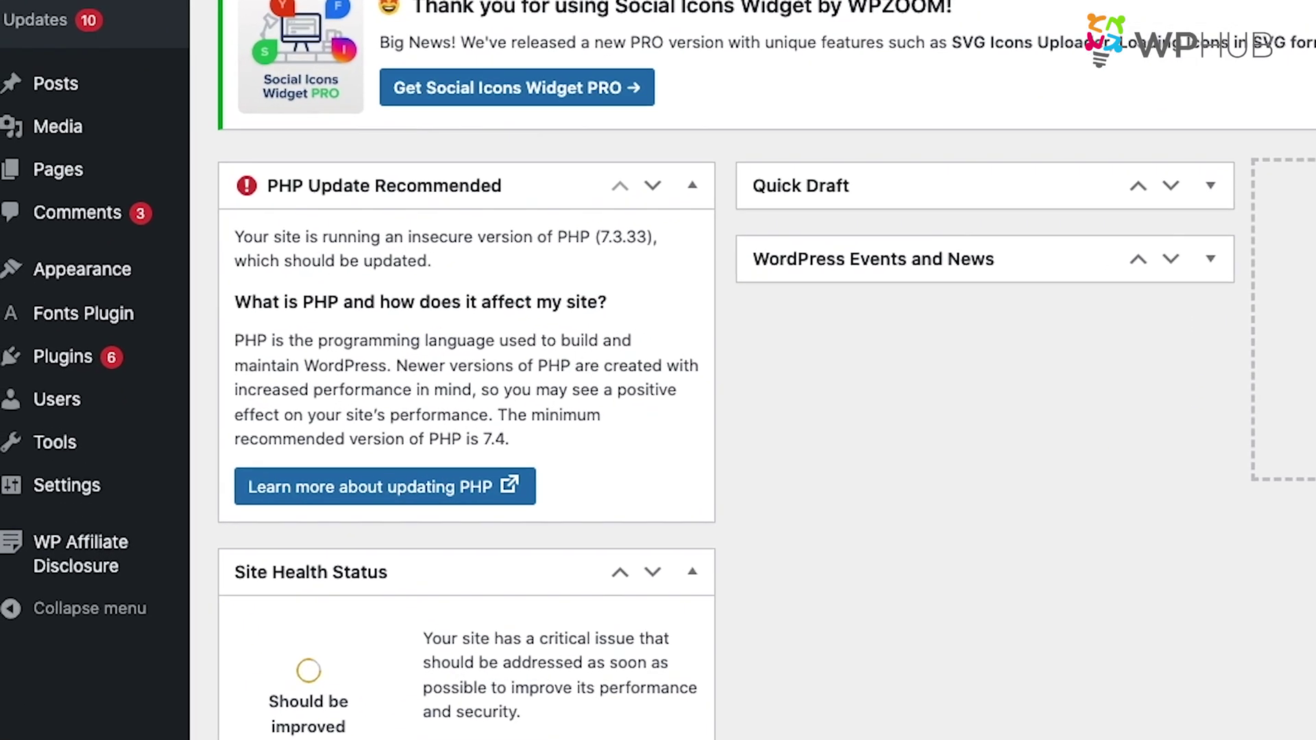
Search for 'simple share buttons adder', then install and activate the plugin.
mouse_move(55, 365)
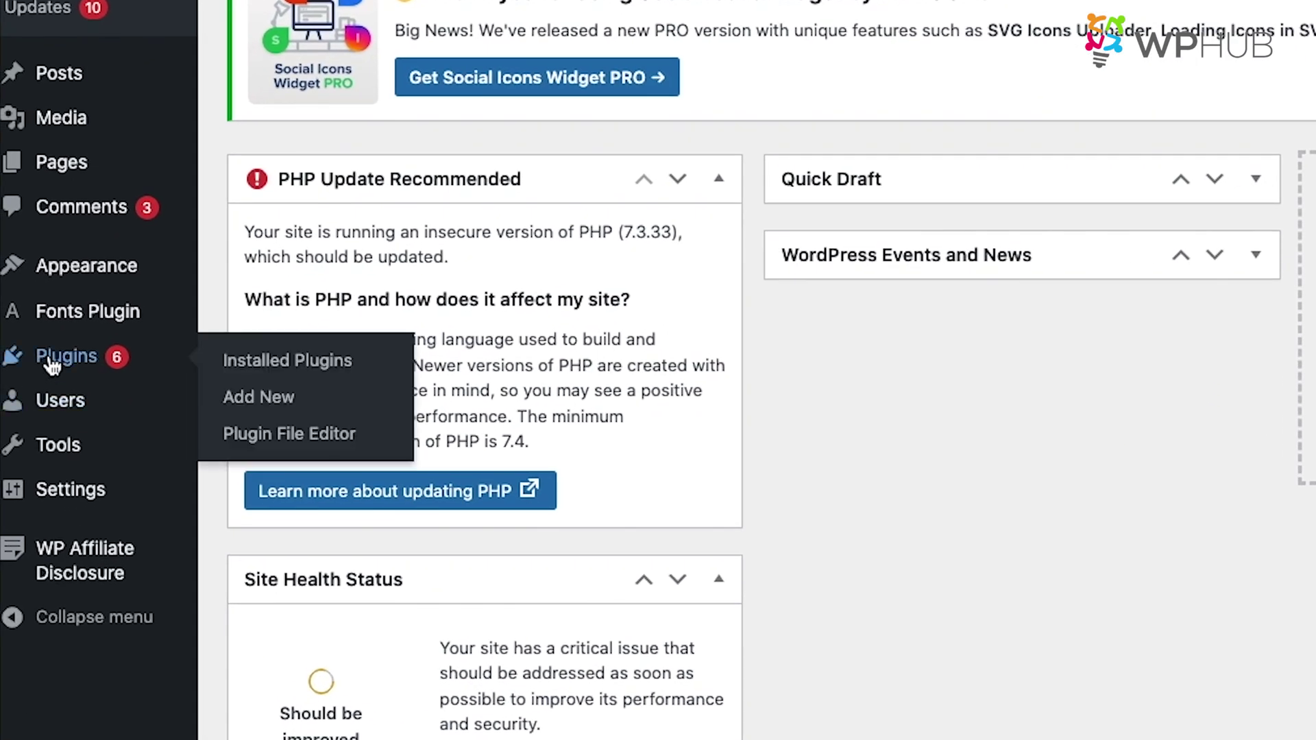
left_click(251, 399)
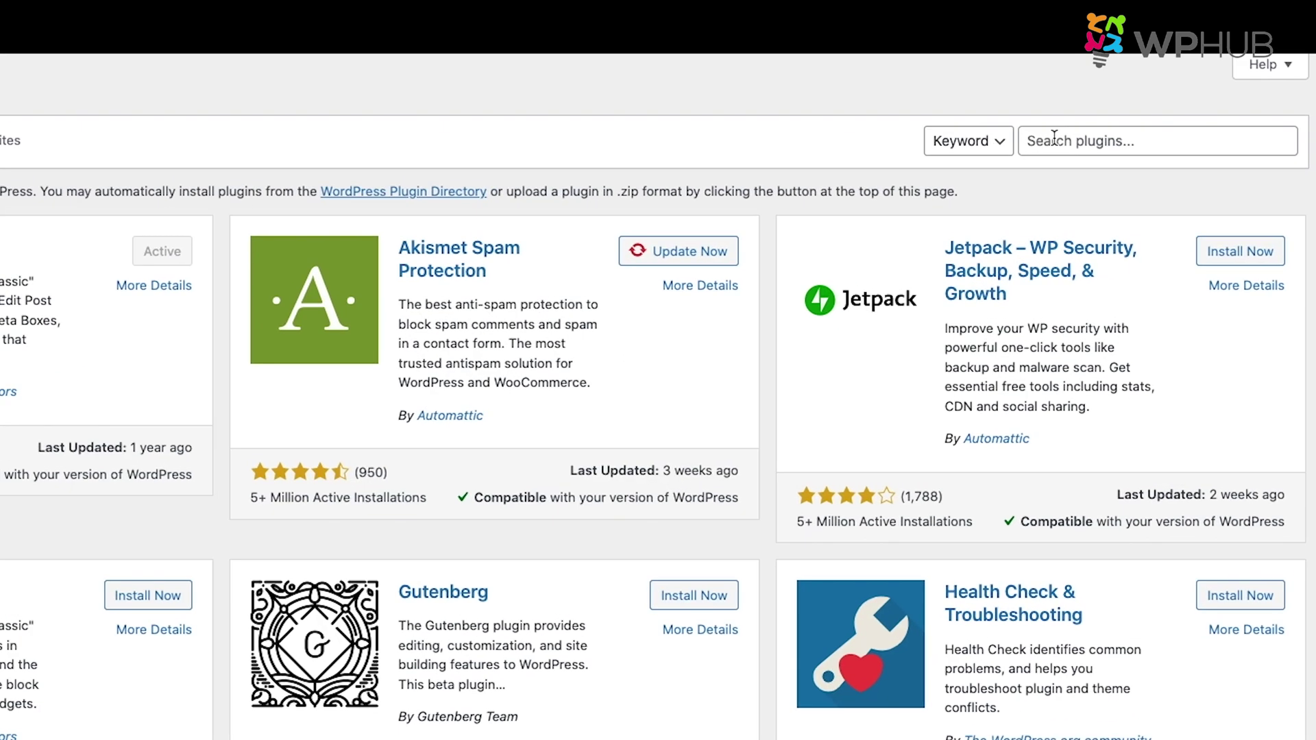
left_click(1128, 161)
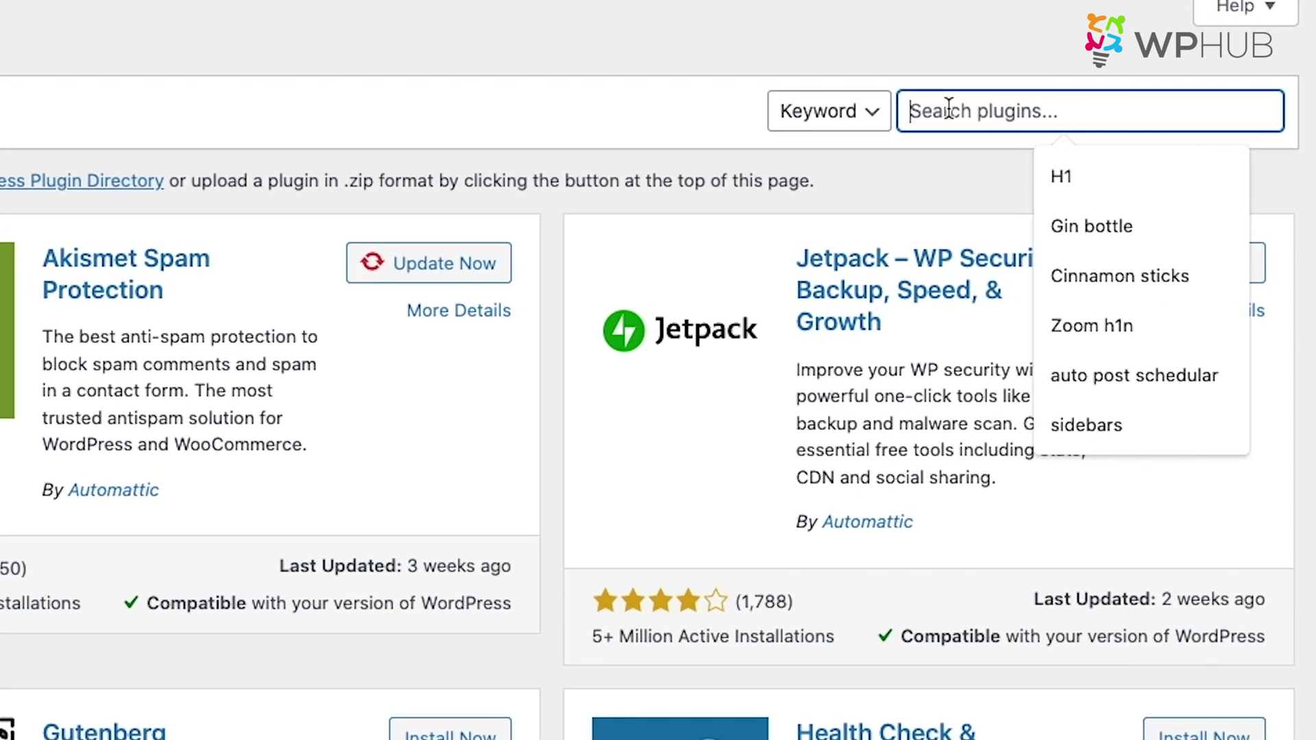
type("simple share buttons adder")
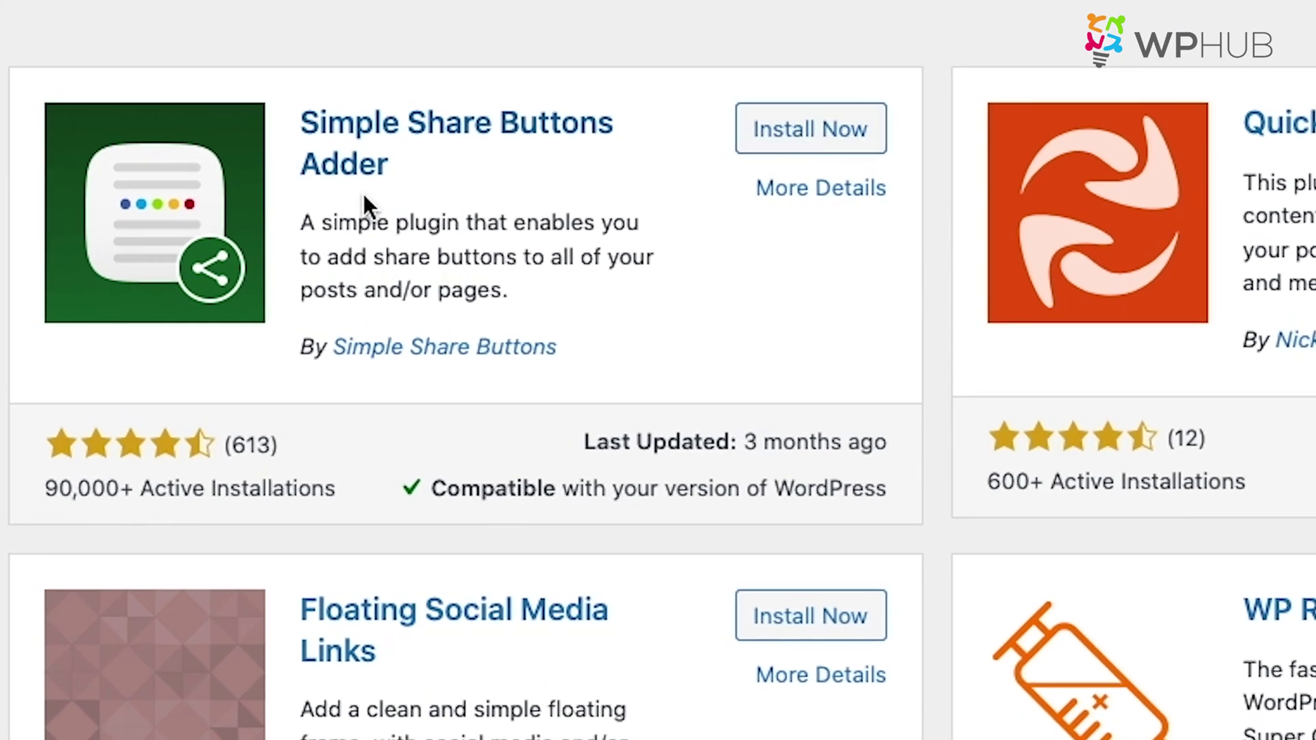
left_click(834, 130)
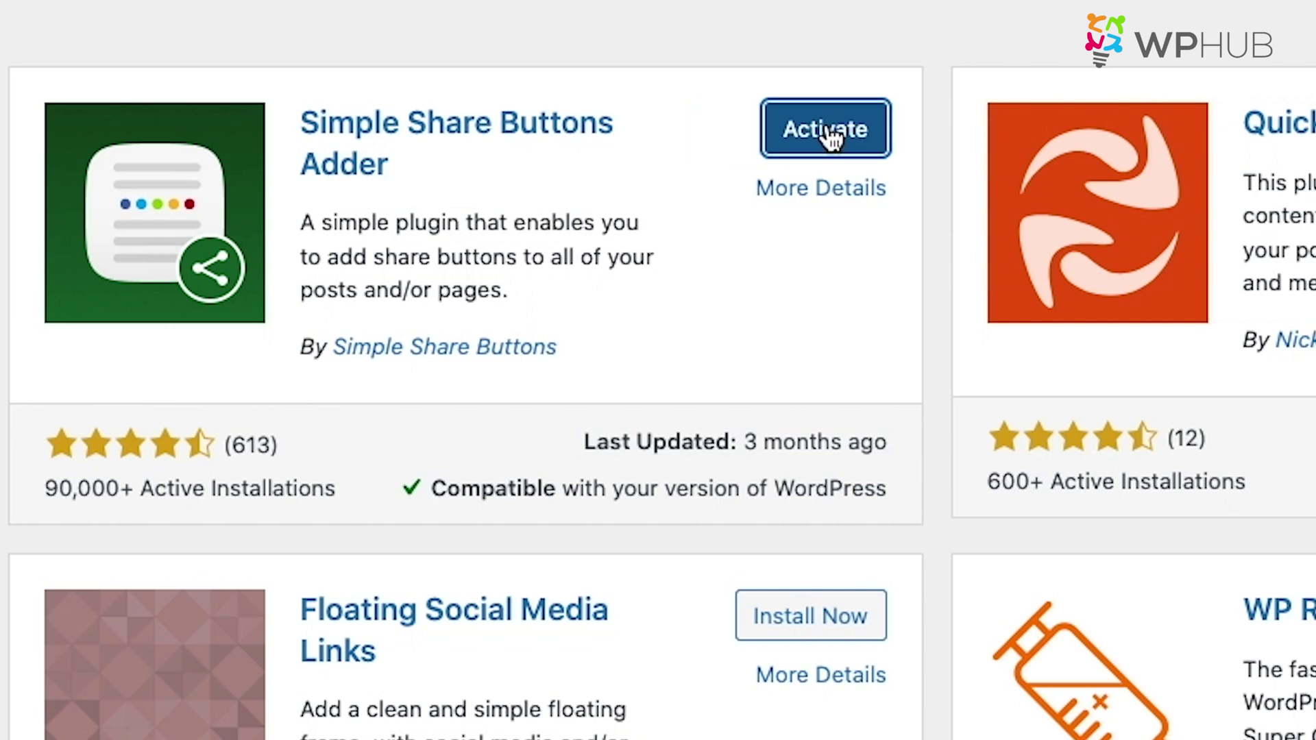
left_click(832, 133)
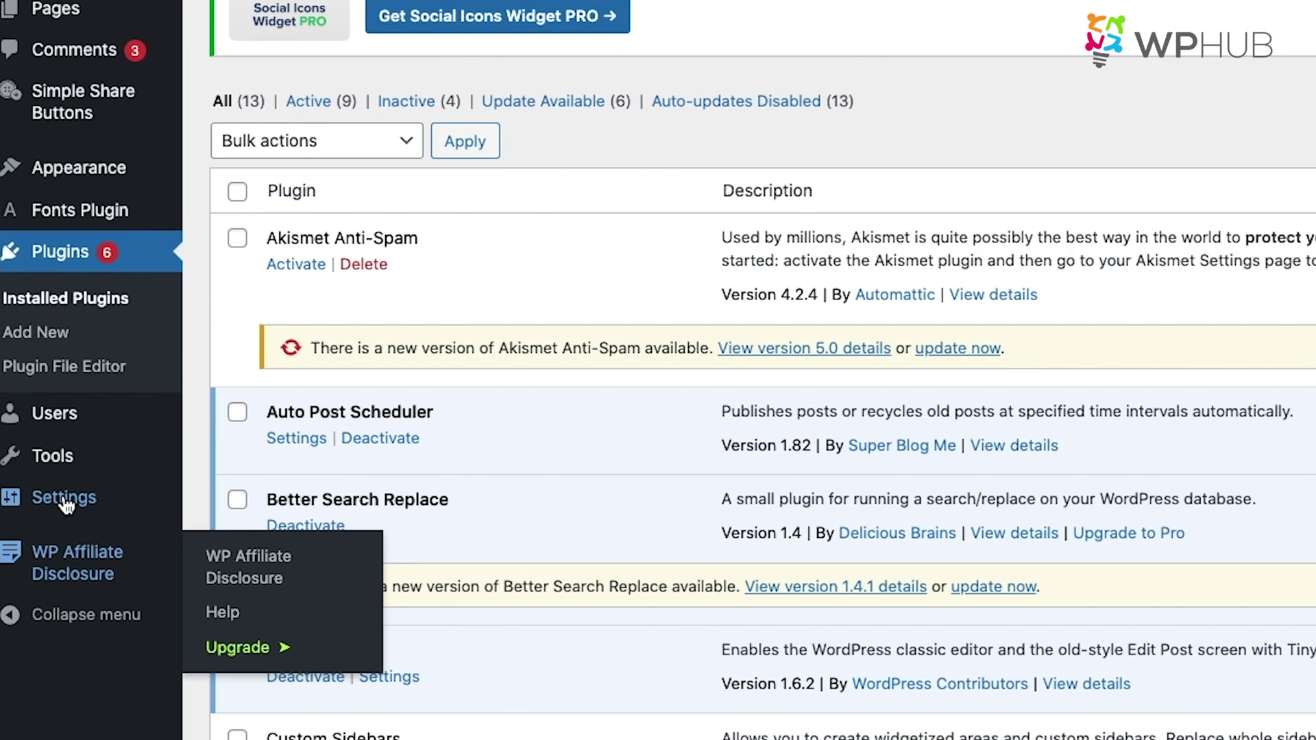
Open Settings > Simple Share Buttons on the Modern Share Buttons tab.
mouse_move(65, 503)
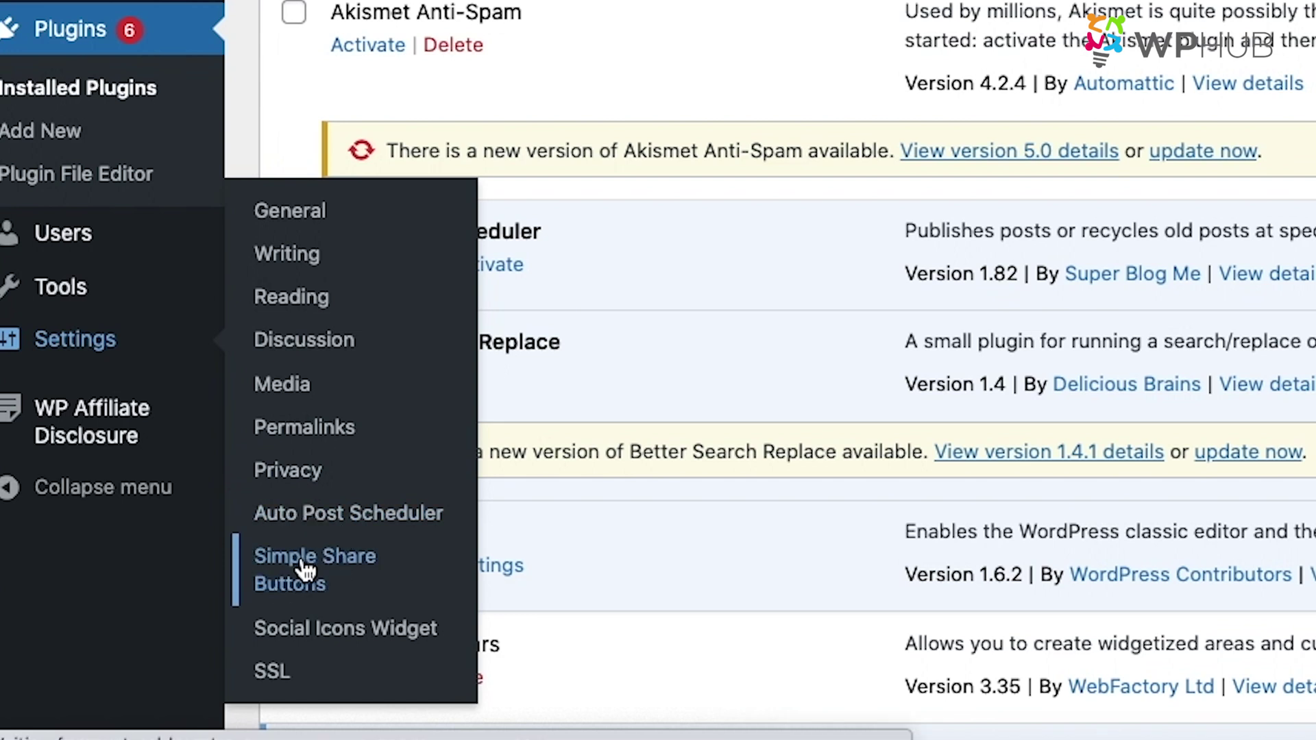
left_click(306, 568)
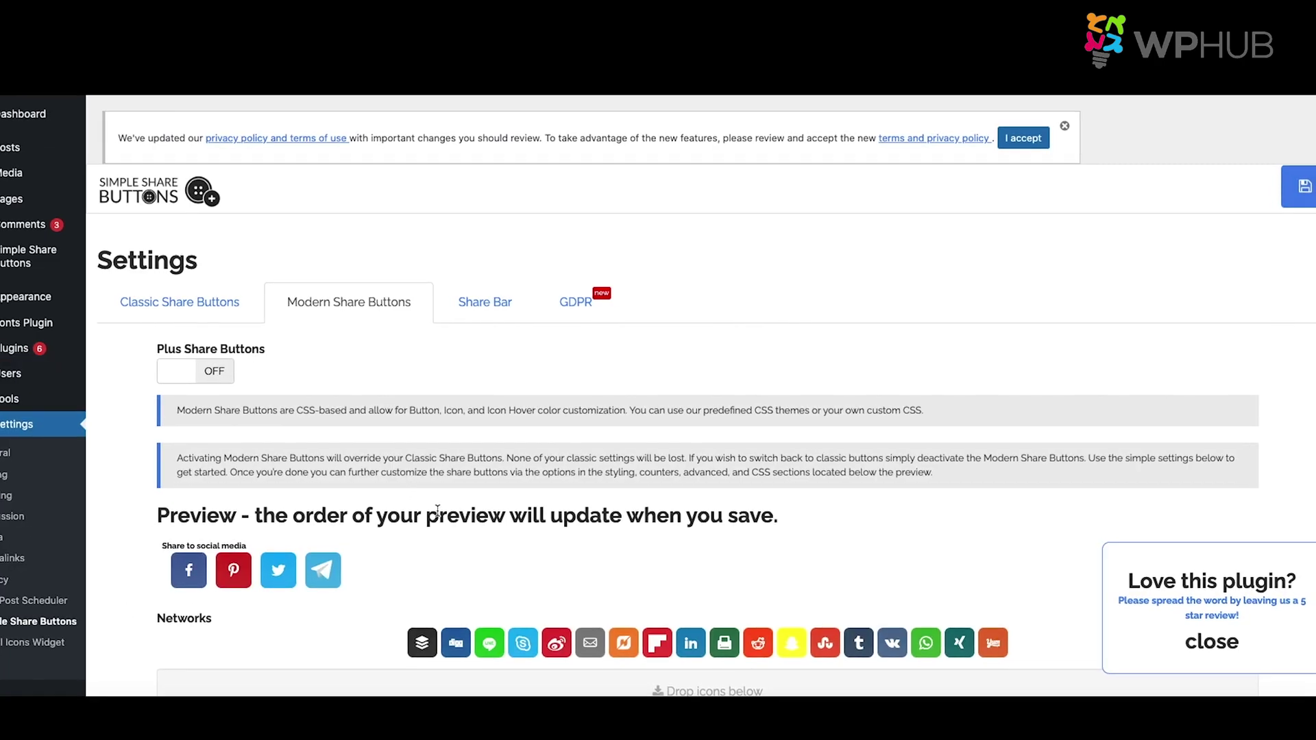
scroll(446, 508, "down", 2)
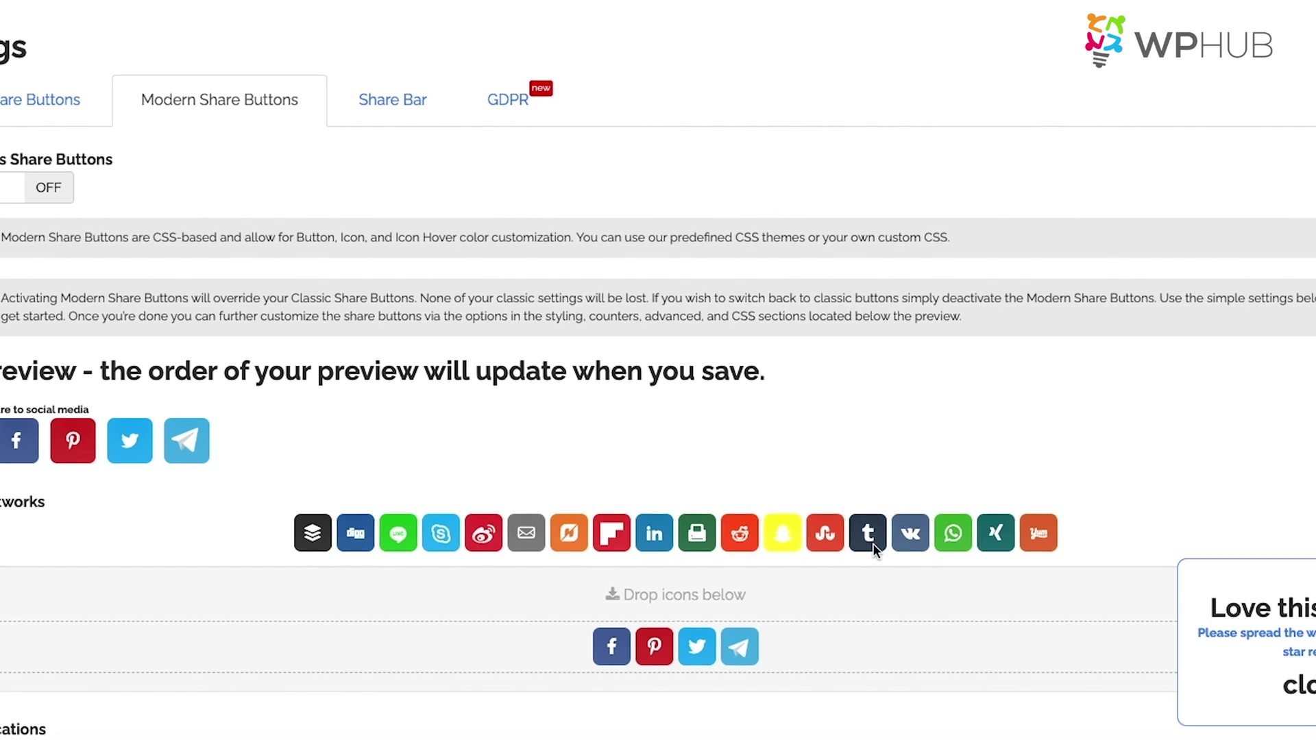
left_click_drag(870, 540, 815, 532)
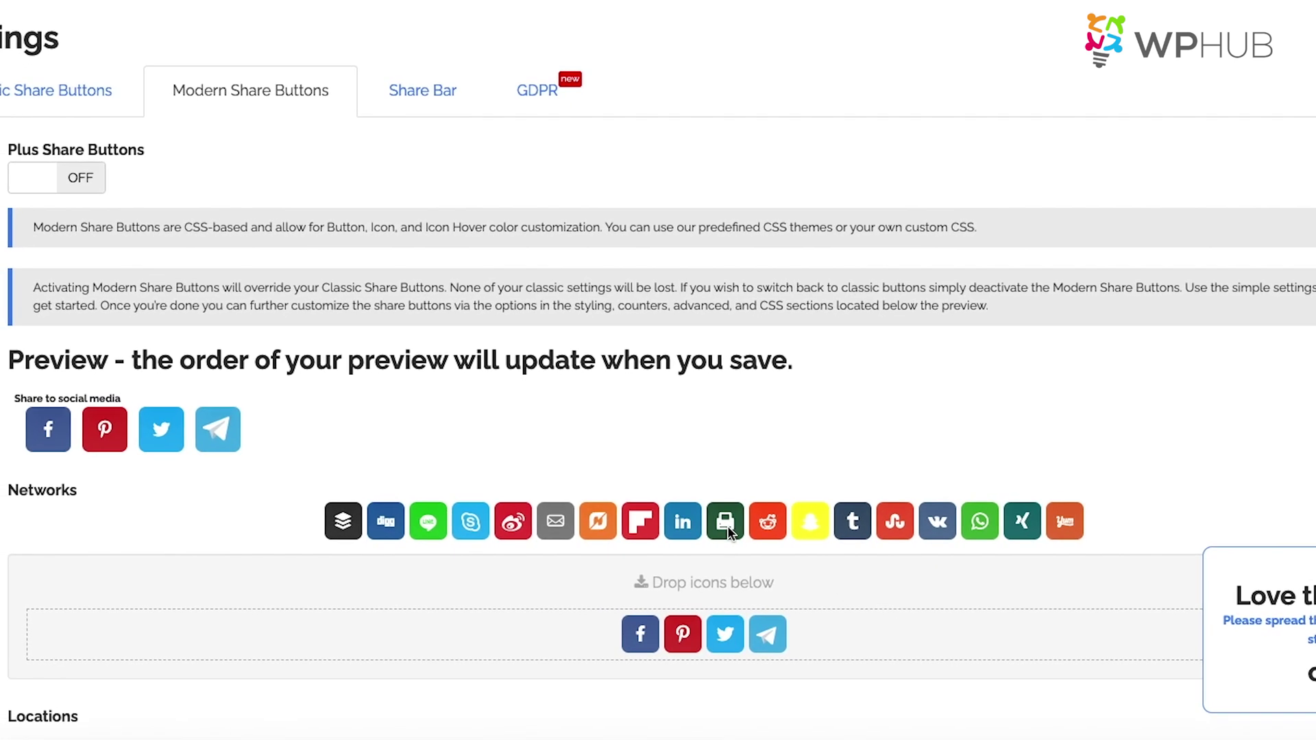
scroll(728, 531, "down", 5)
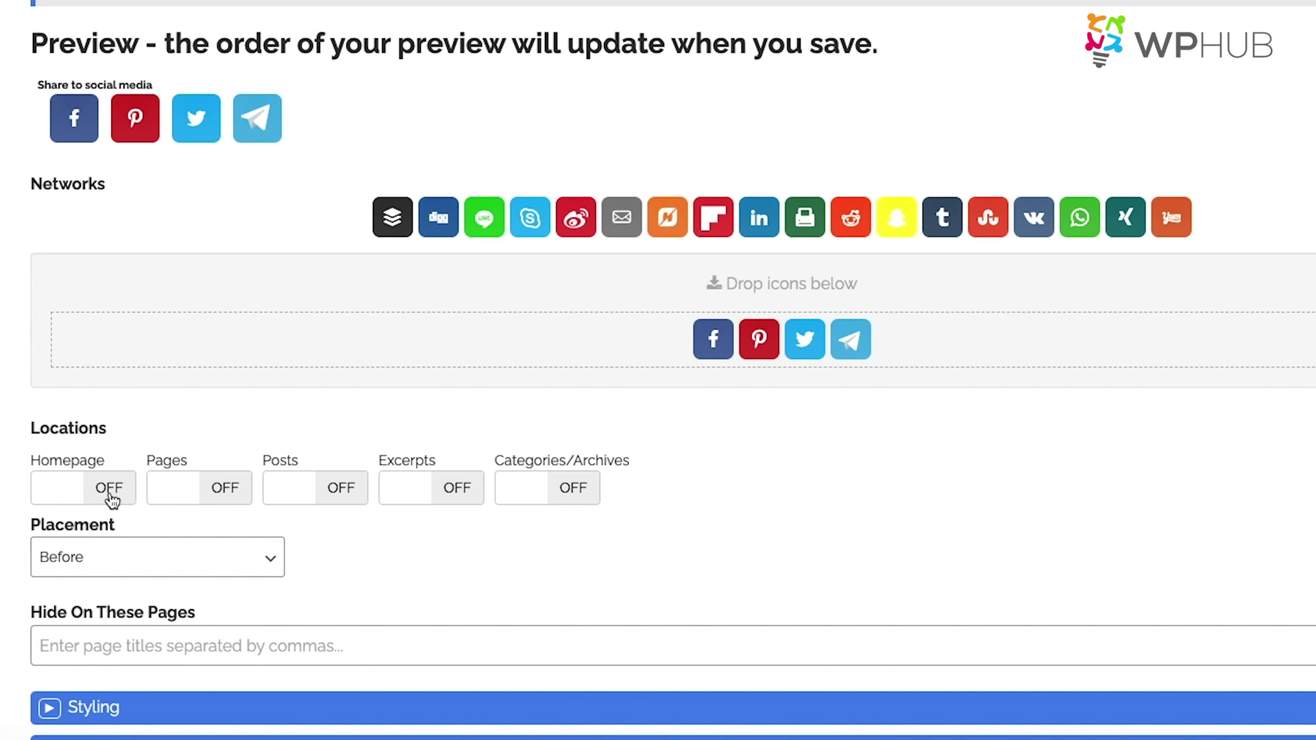
Turn share buttons on for Homepage and Pages and set Placement to Before.
left_click(111, 494)
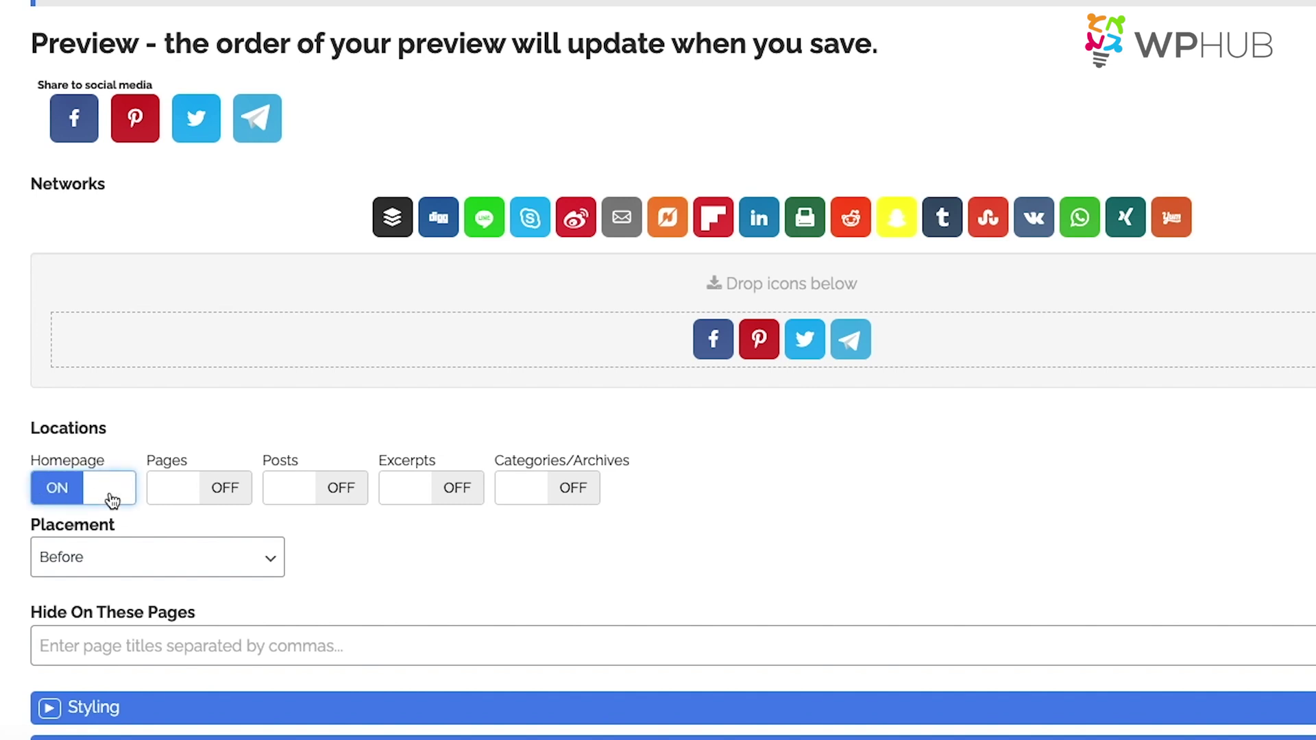
left_click(233, 497)
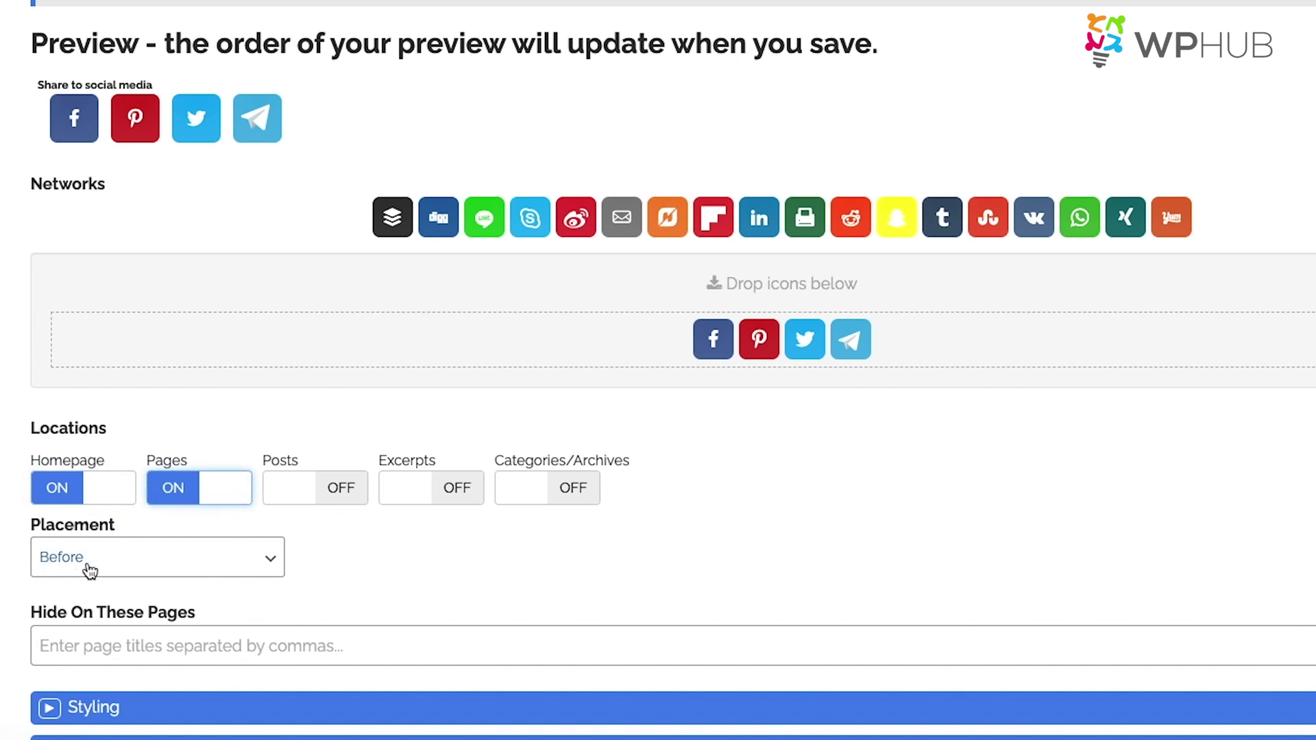
left_click(113, 571)
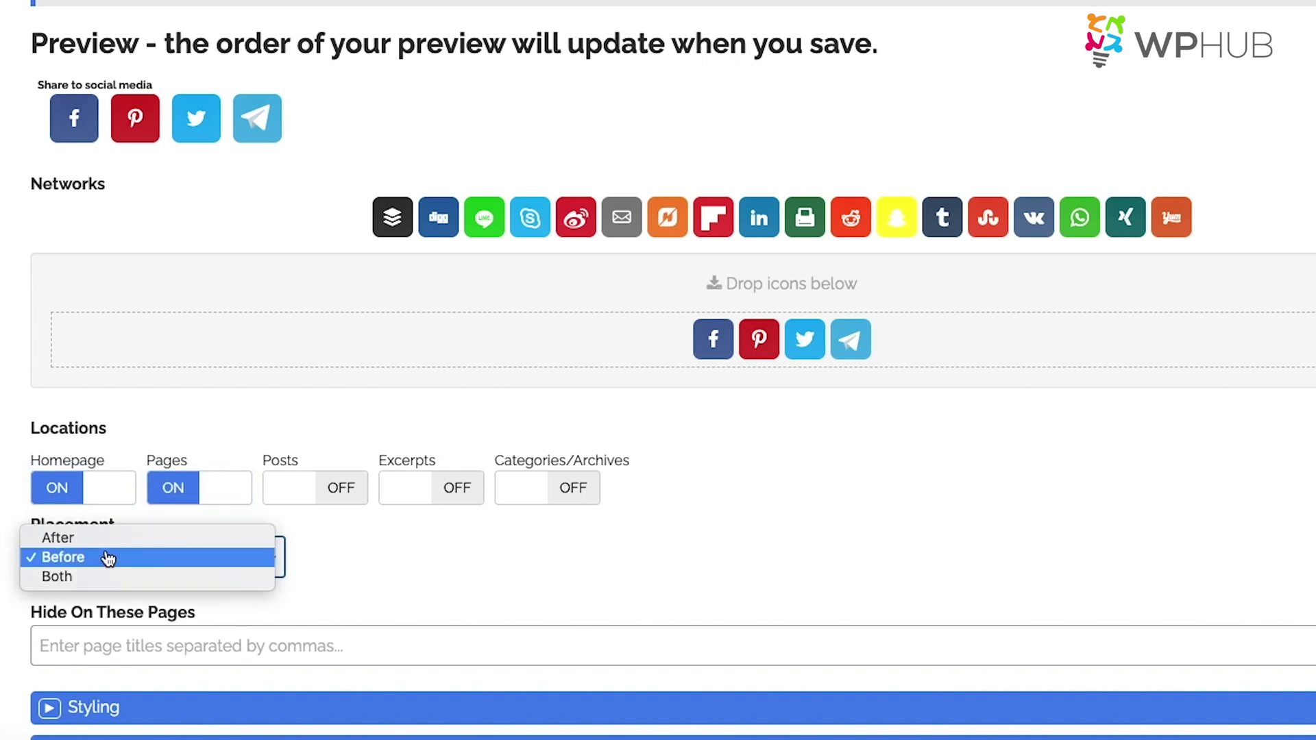
left_click(100, 540)
left_click(98, 564)
left_click(95, 575)
left_click(93, 577)
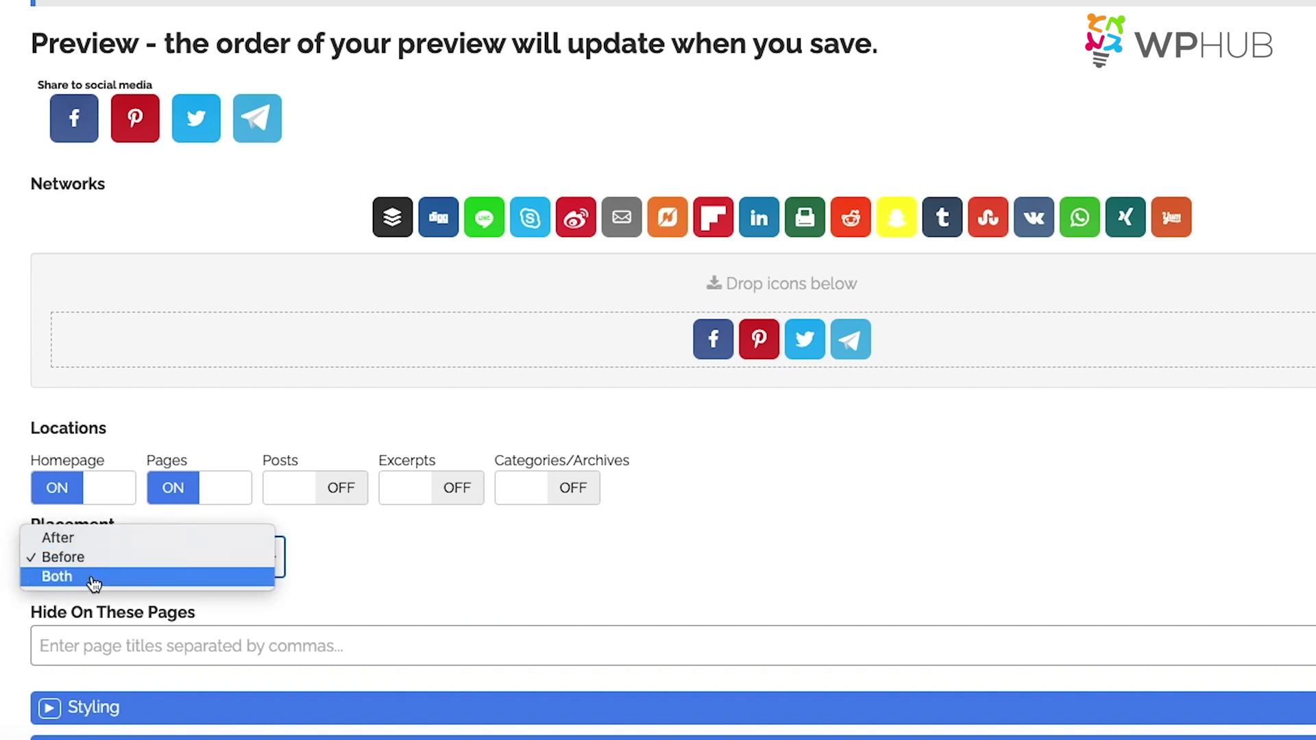
left_click(94, 581)
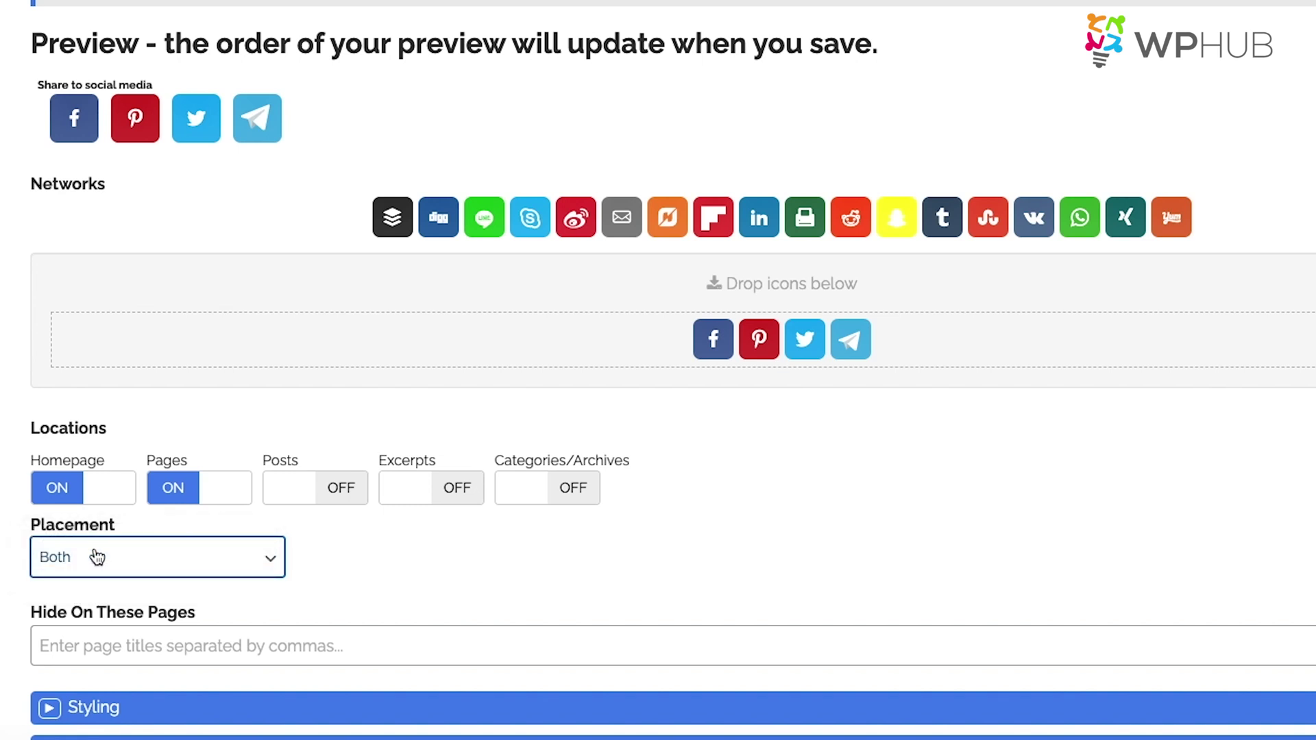
left_click(96, 556)
left_click(96, 540)
scroll(492, 560, "down", 2)
Select the Hide On These Pages field, then open the Styling options showing the Rounded theme.
left_click(165, 507)
mouse_move(45, 488)
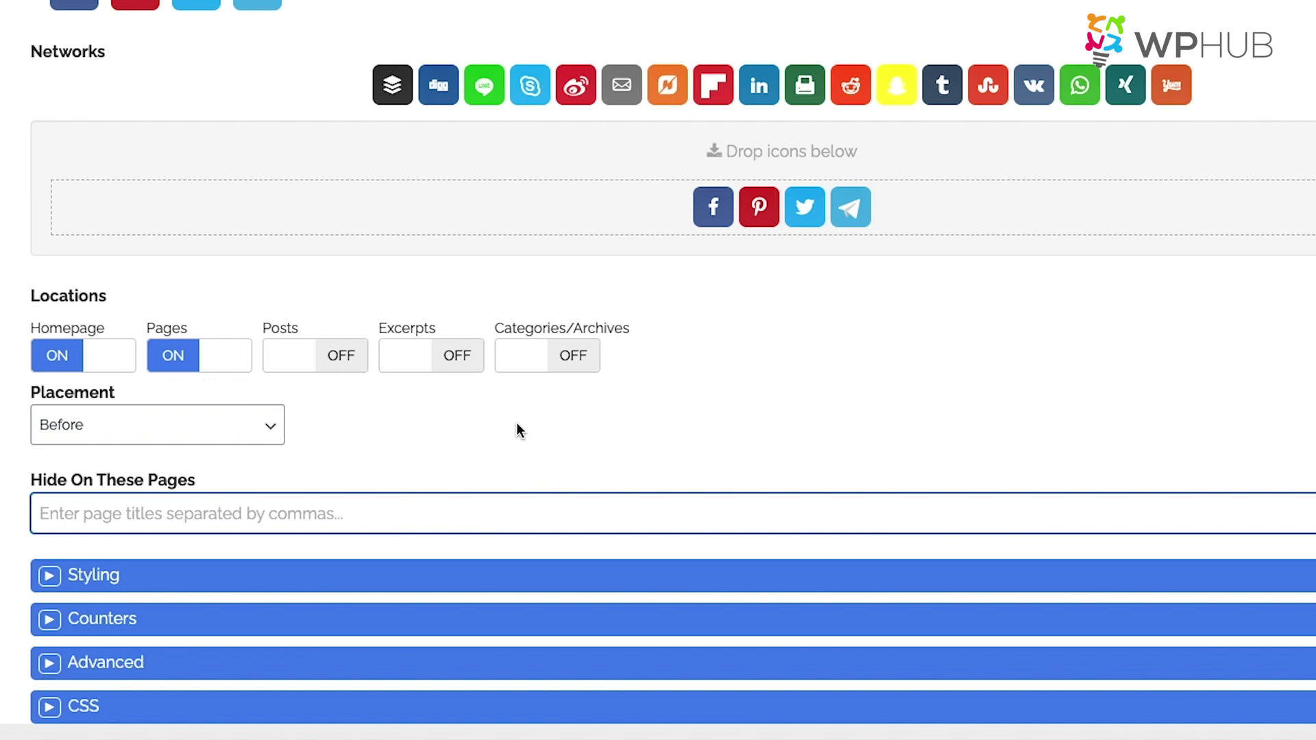
key("Tab")
key("Return")
scroll(508, 490, "down", 4)
Preview the Round and Square button themes, then return to the Rounded theme.
scroll(509, 491, "down", 1)
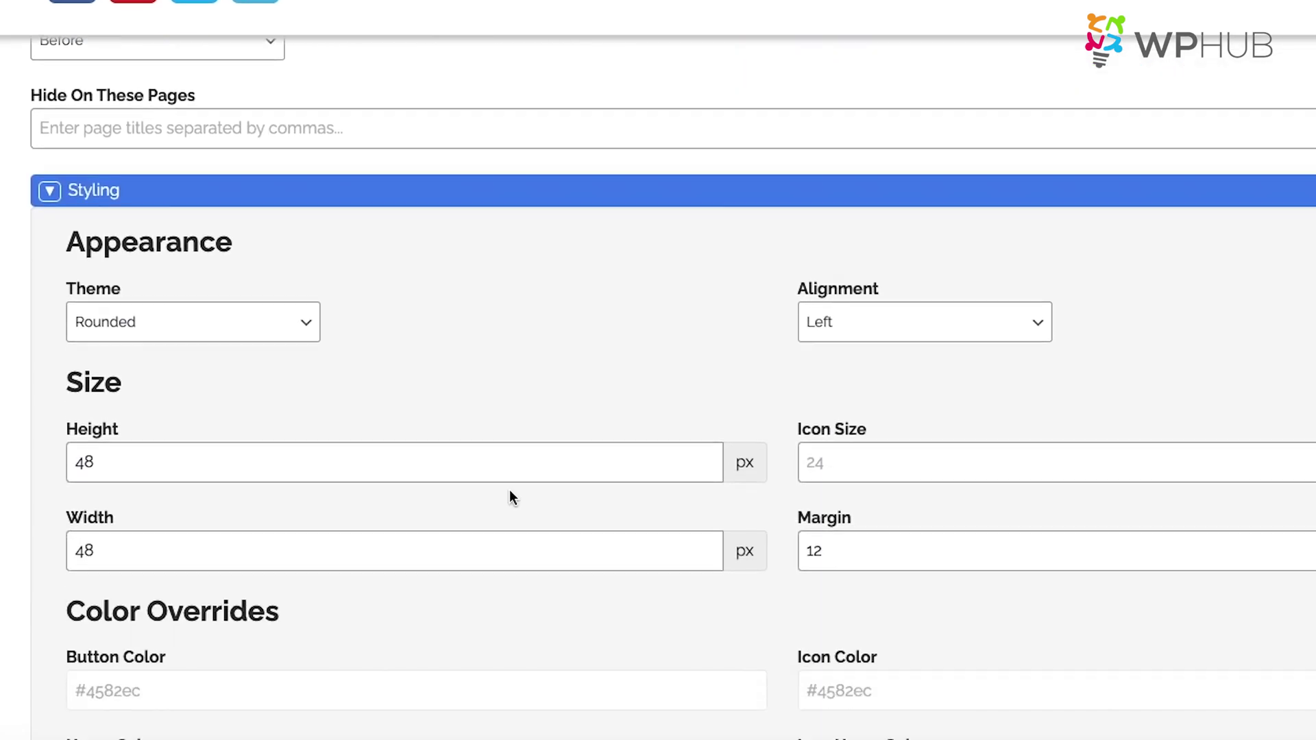
left_click(212, 318)
left_click(172, 267)
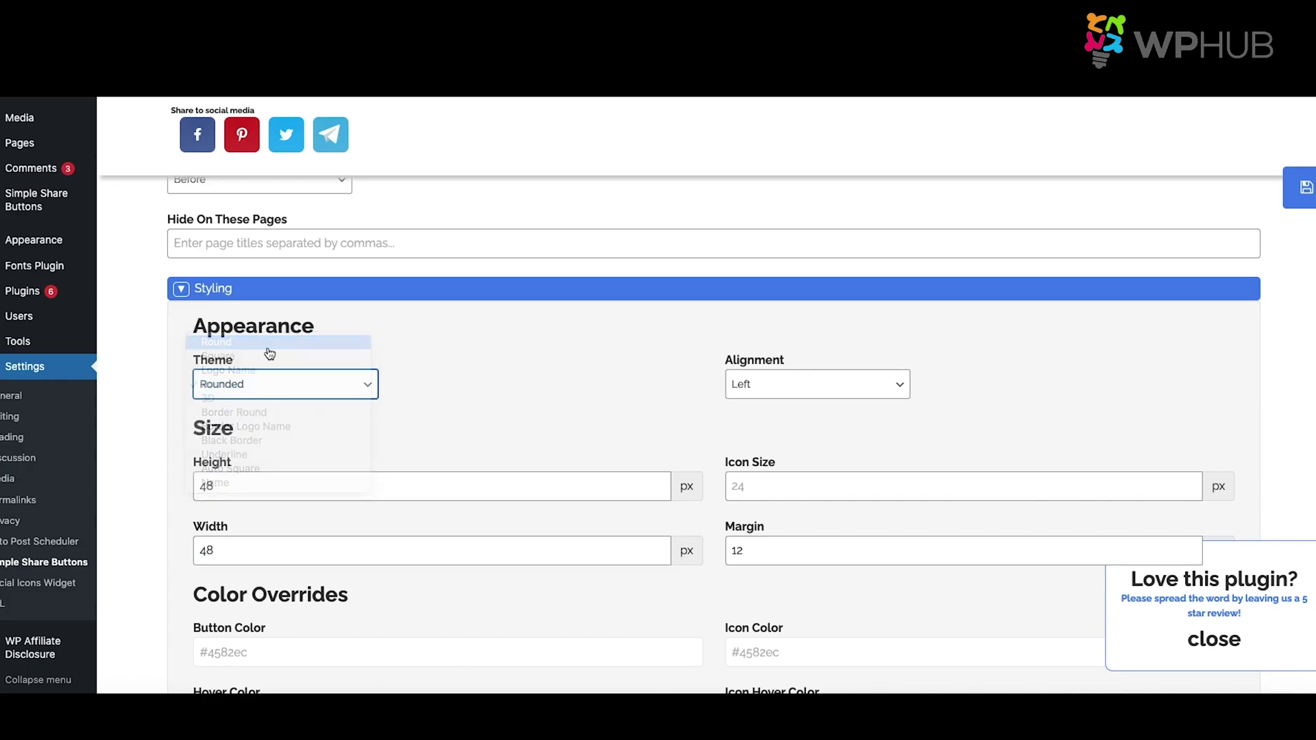
left_click(168, 324)
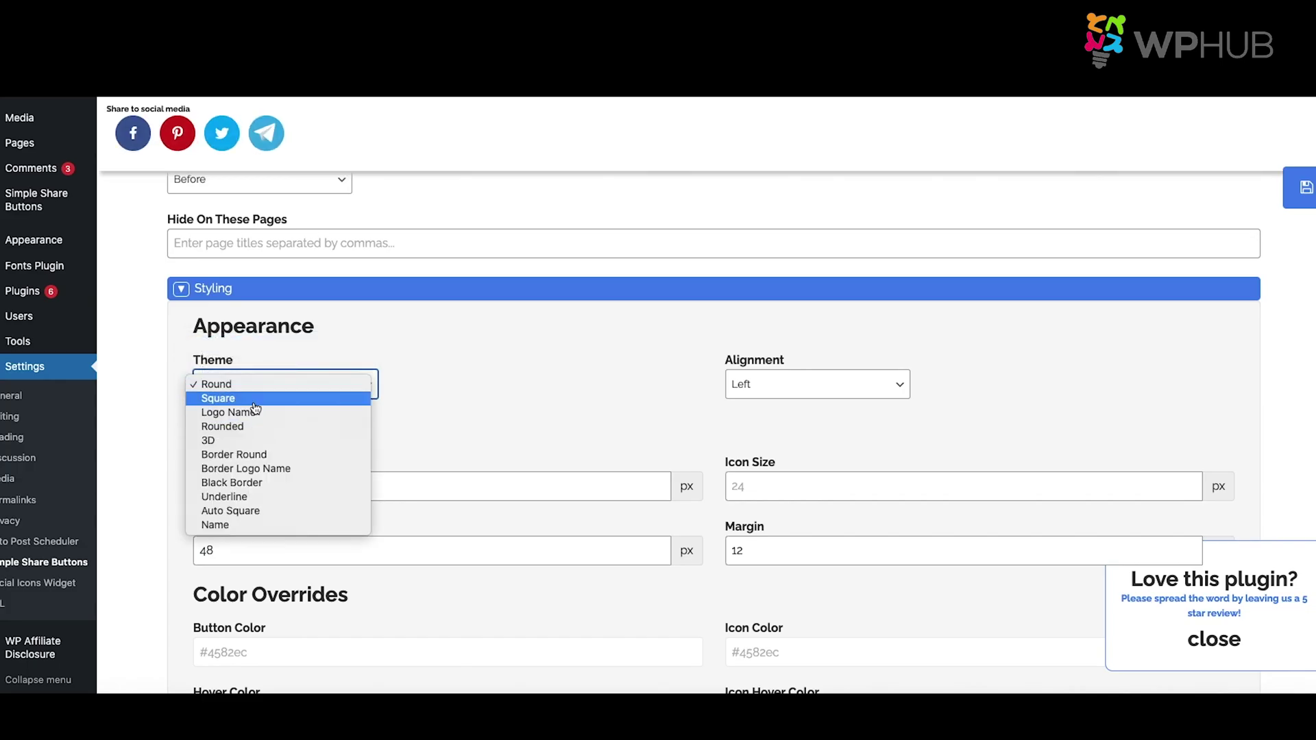
left_click(255, 404)
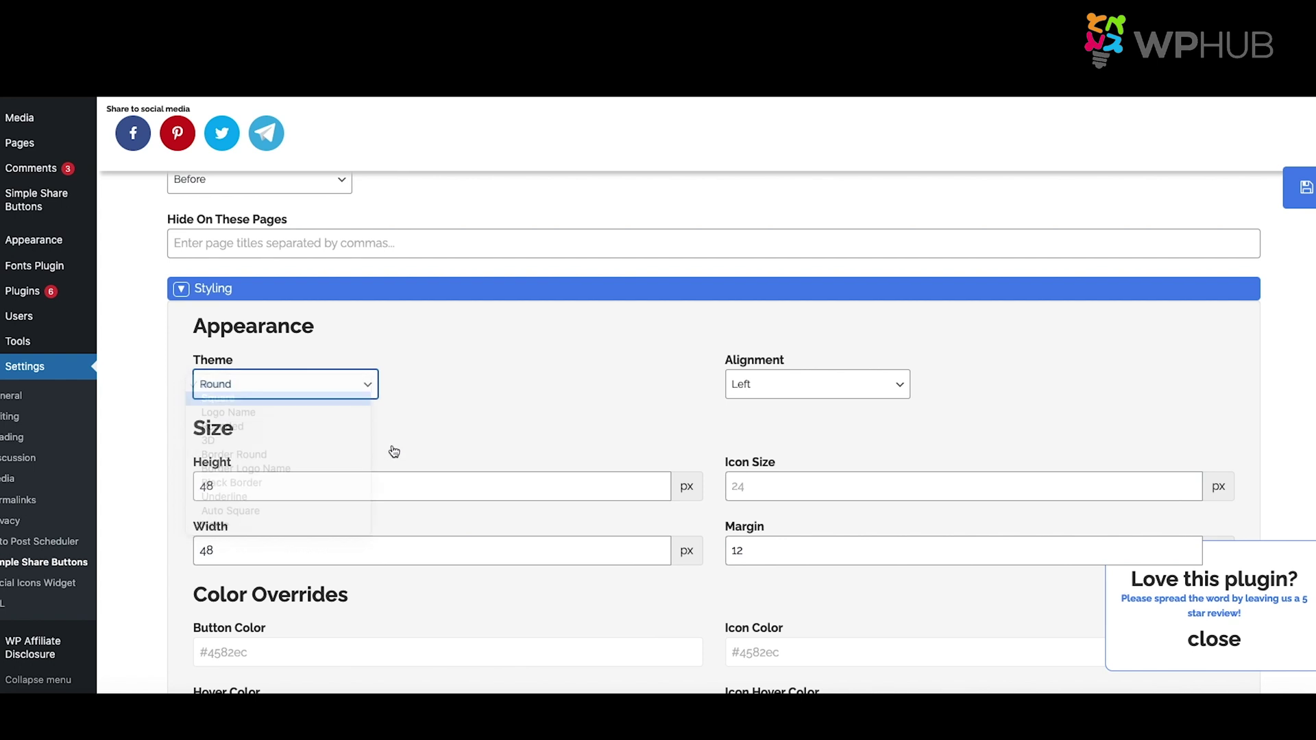
left_click(285, 403)
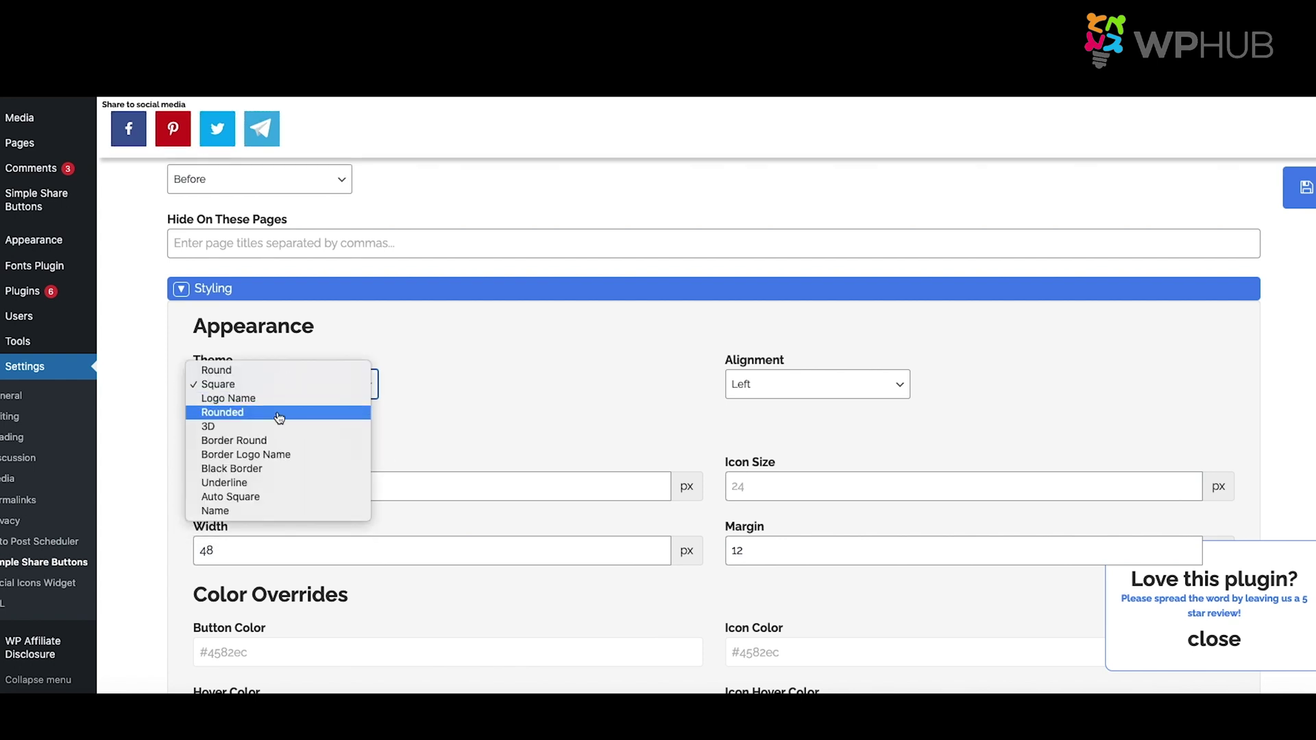
left_click(281, 413)
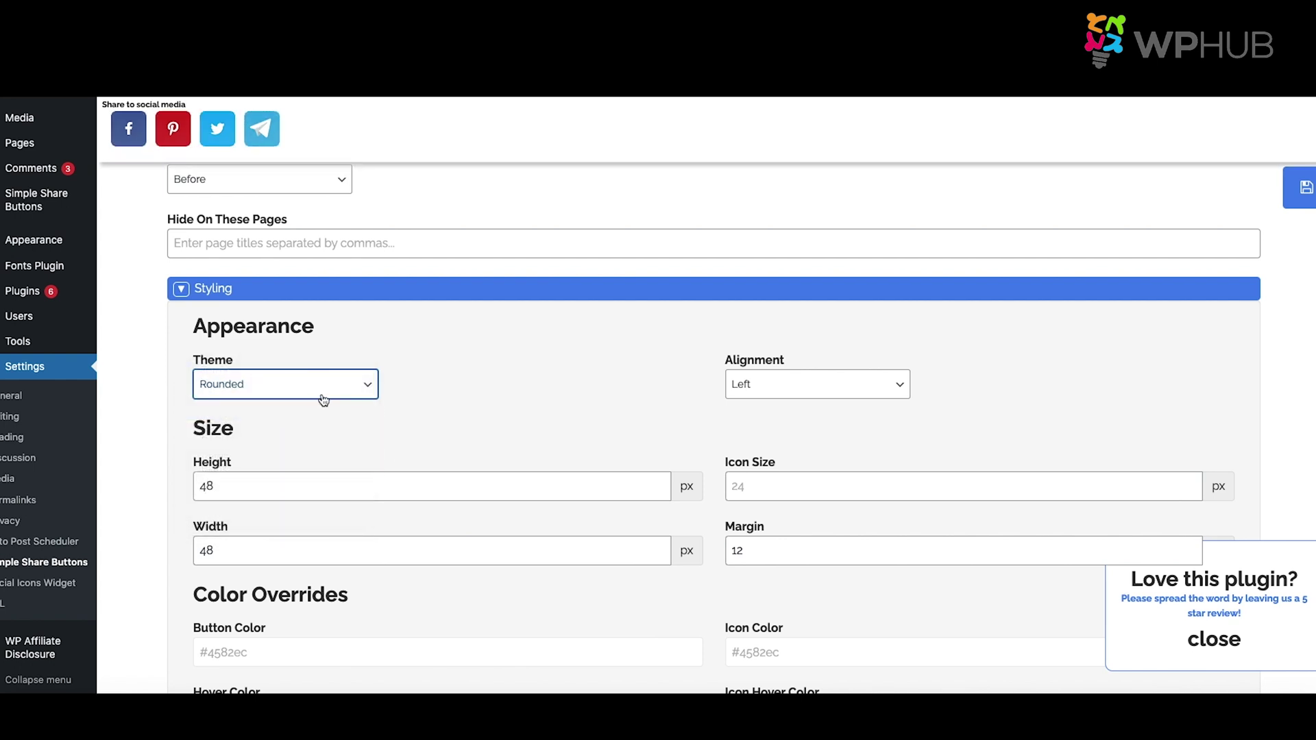
Set the share button alignment to Right.
scroll(493, 408, "down", 1)
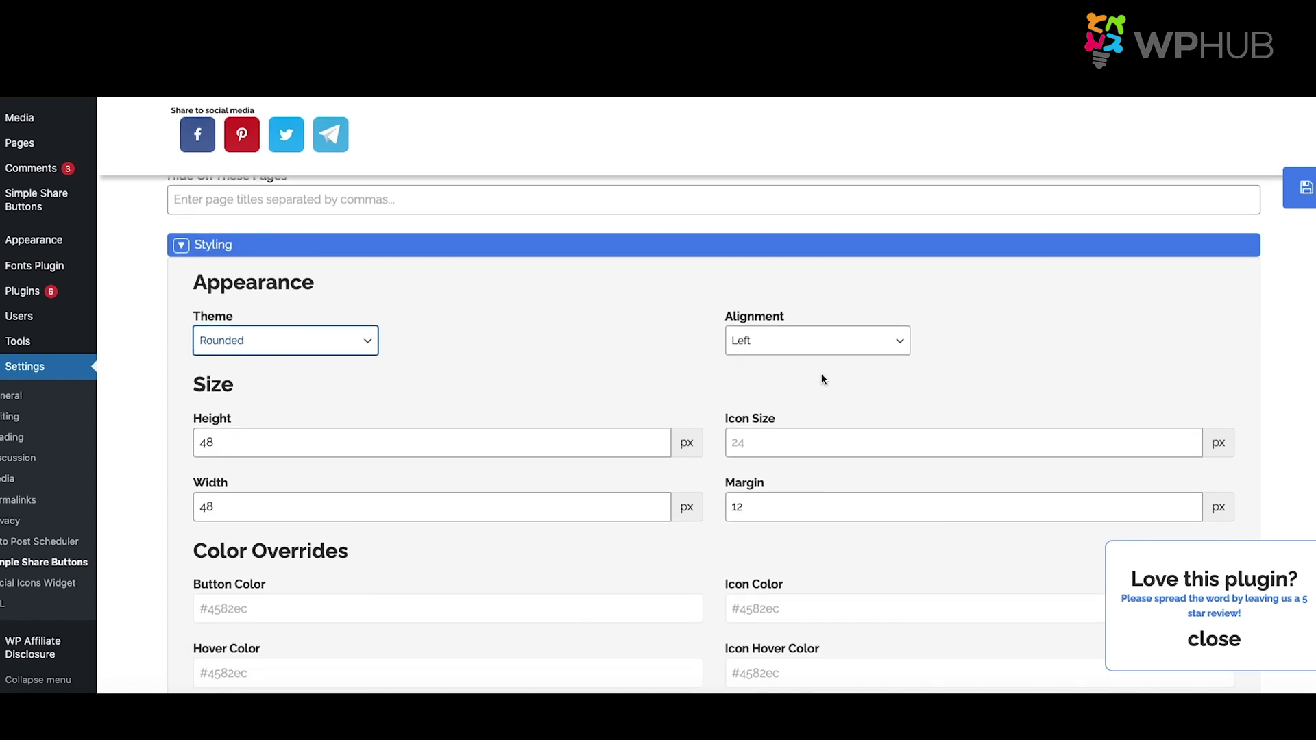
left_click(794, 343)
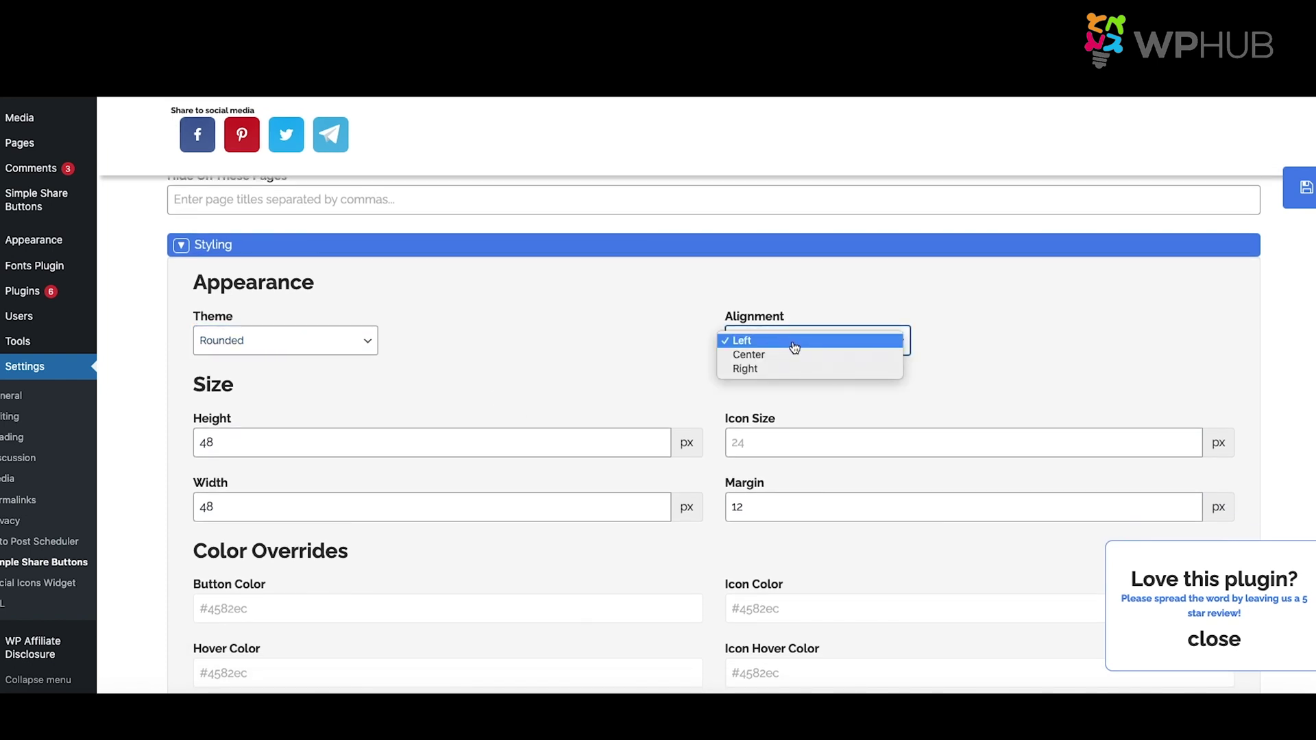
left_click(778, 371)
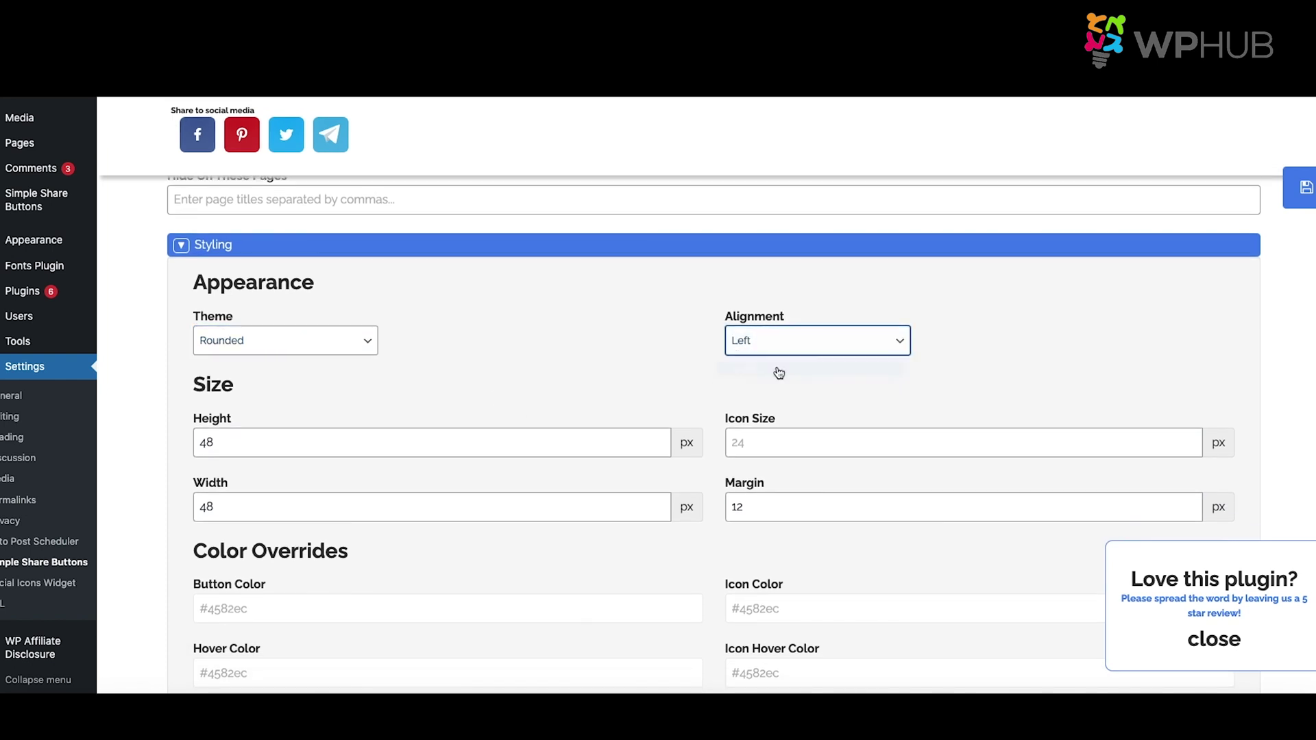
scroll(335, 359, "down", 2)
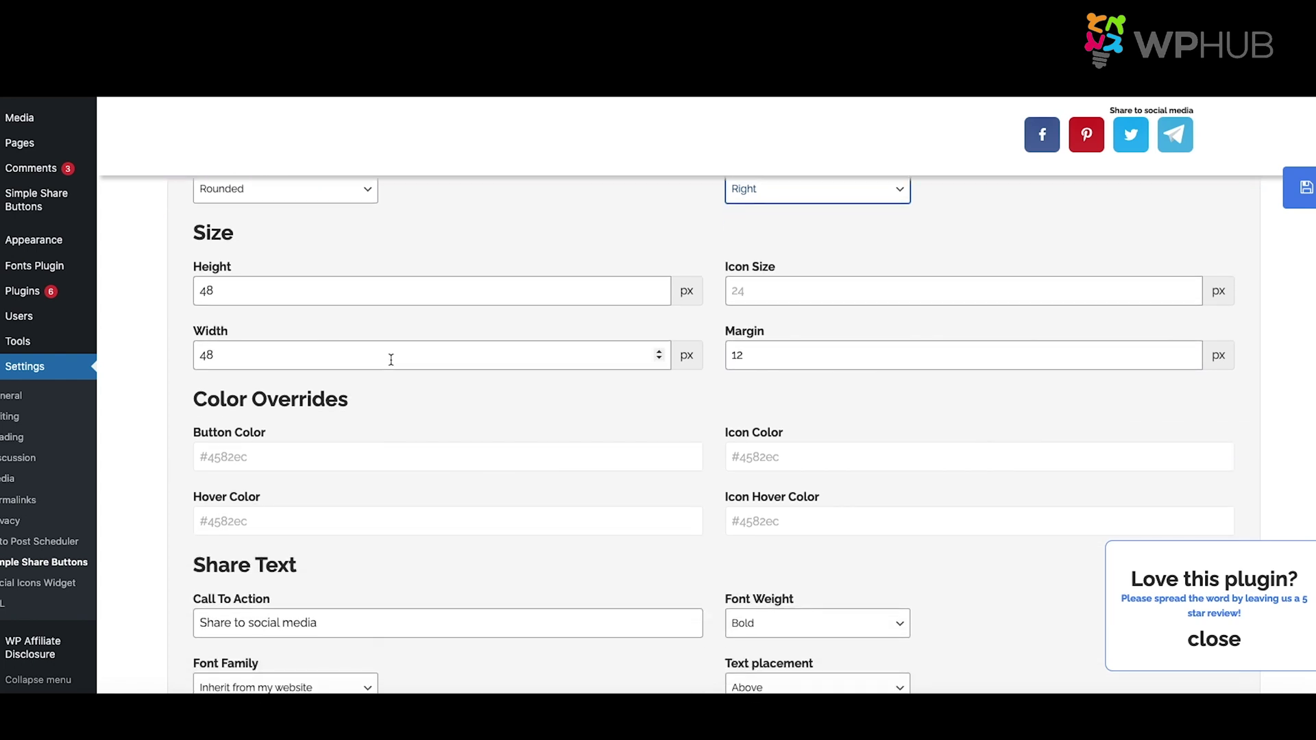
scroll(629, 432, "down", 4)
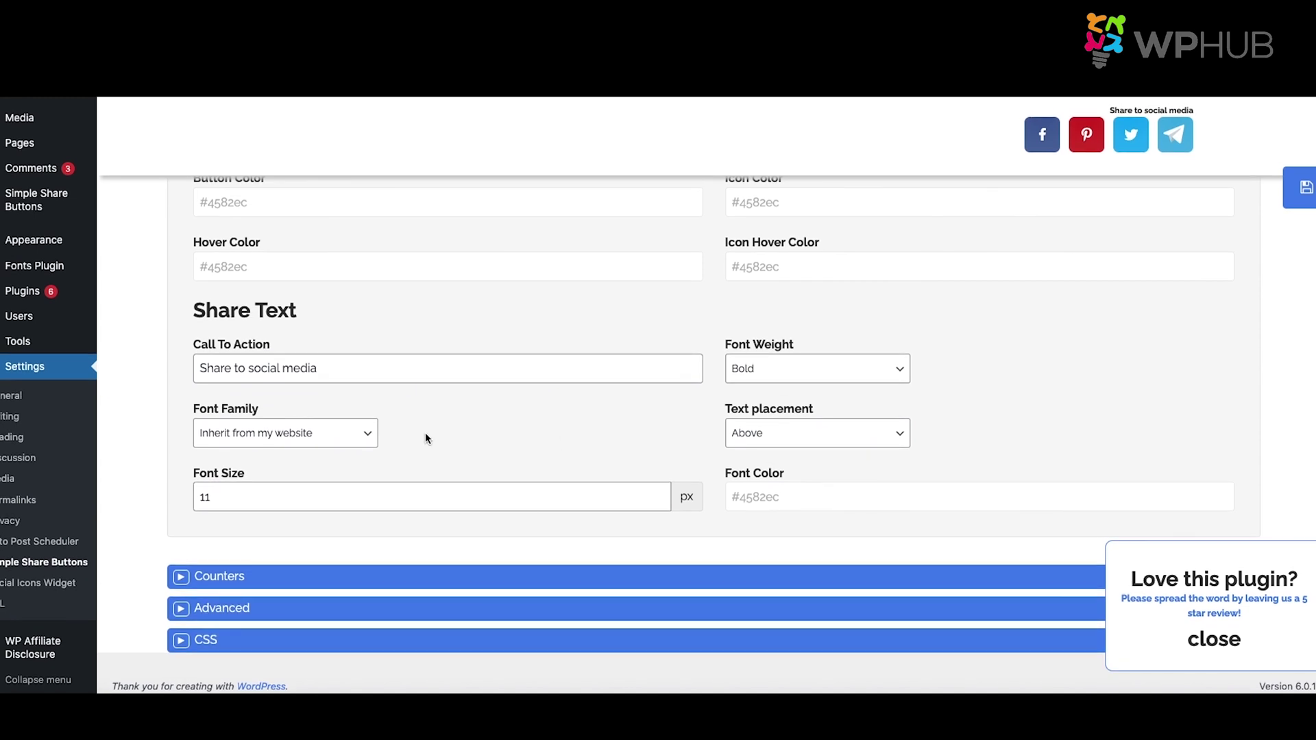
Change the call to action text from 'Share to social media' to 'Share now'.
left_click(466, 380)
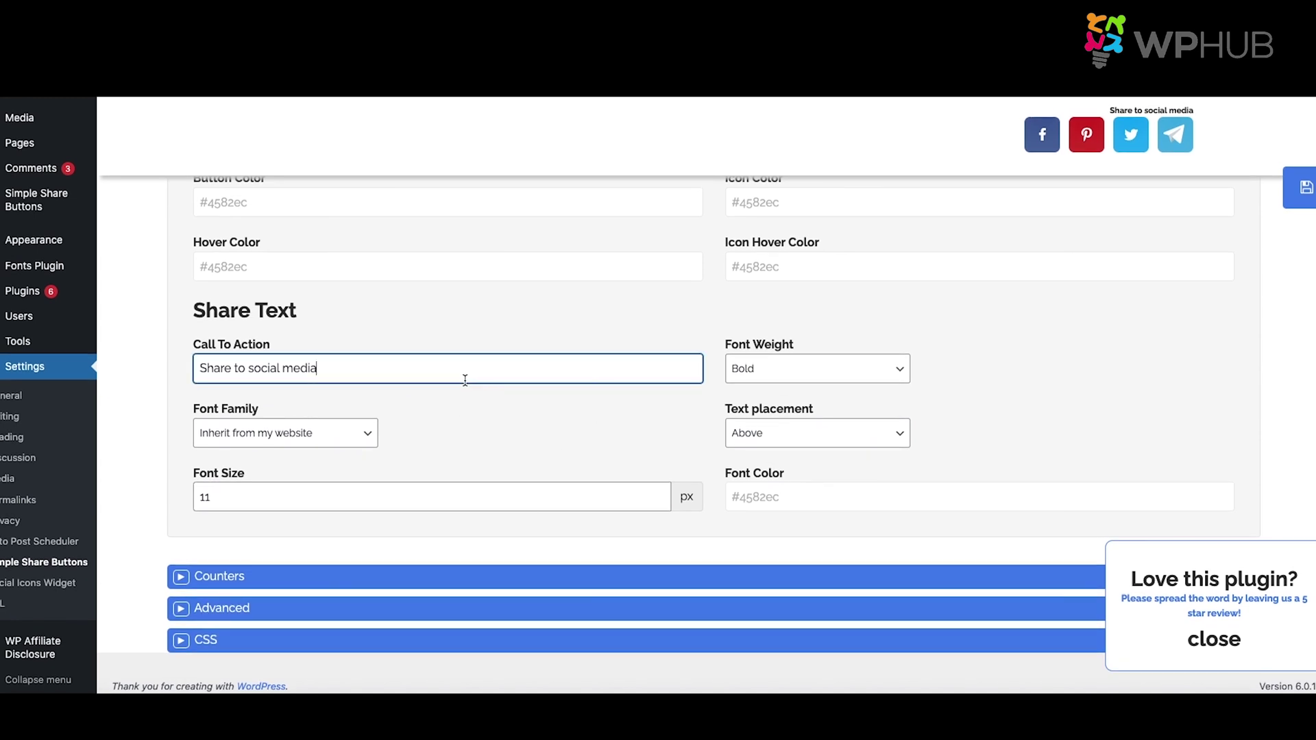
left_click_drag(453, 376, 238, 368)
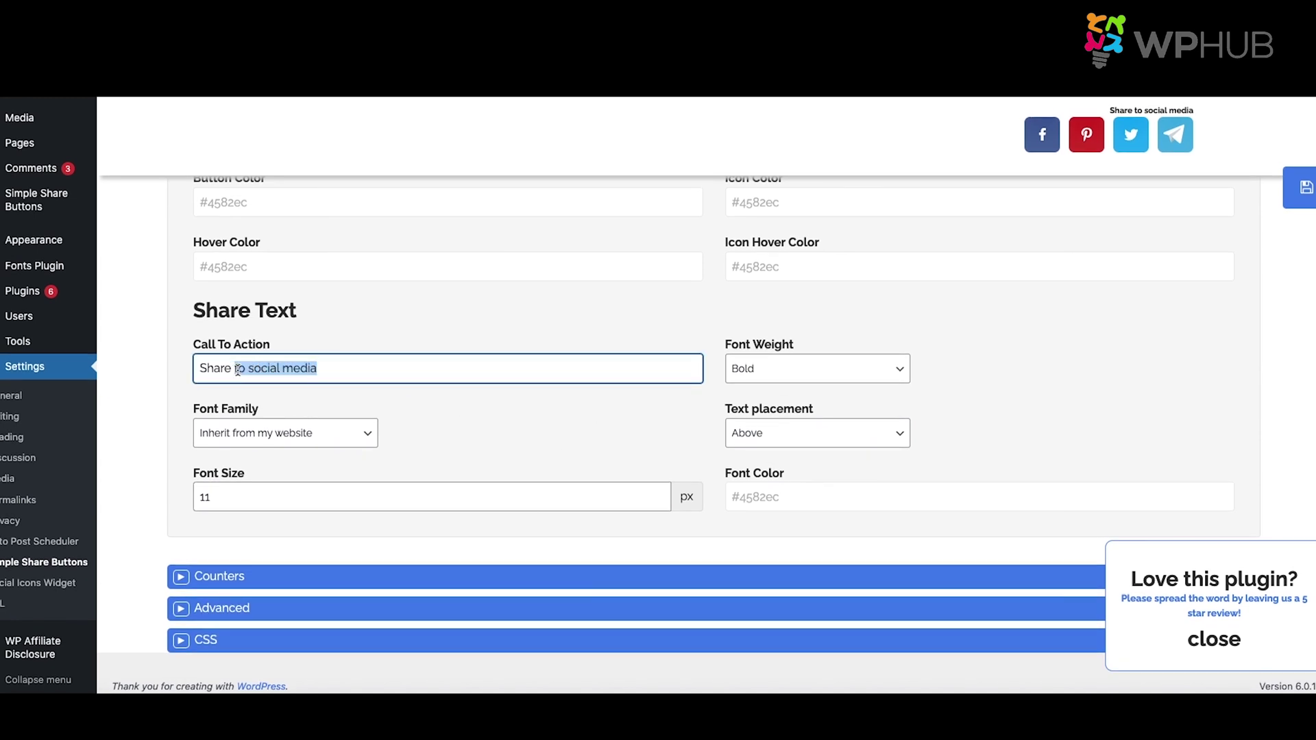
type("now")
left_click(717, 494)
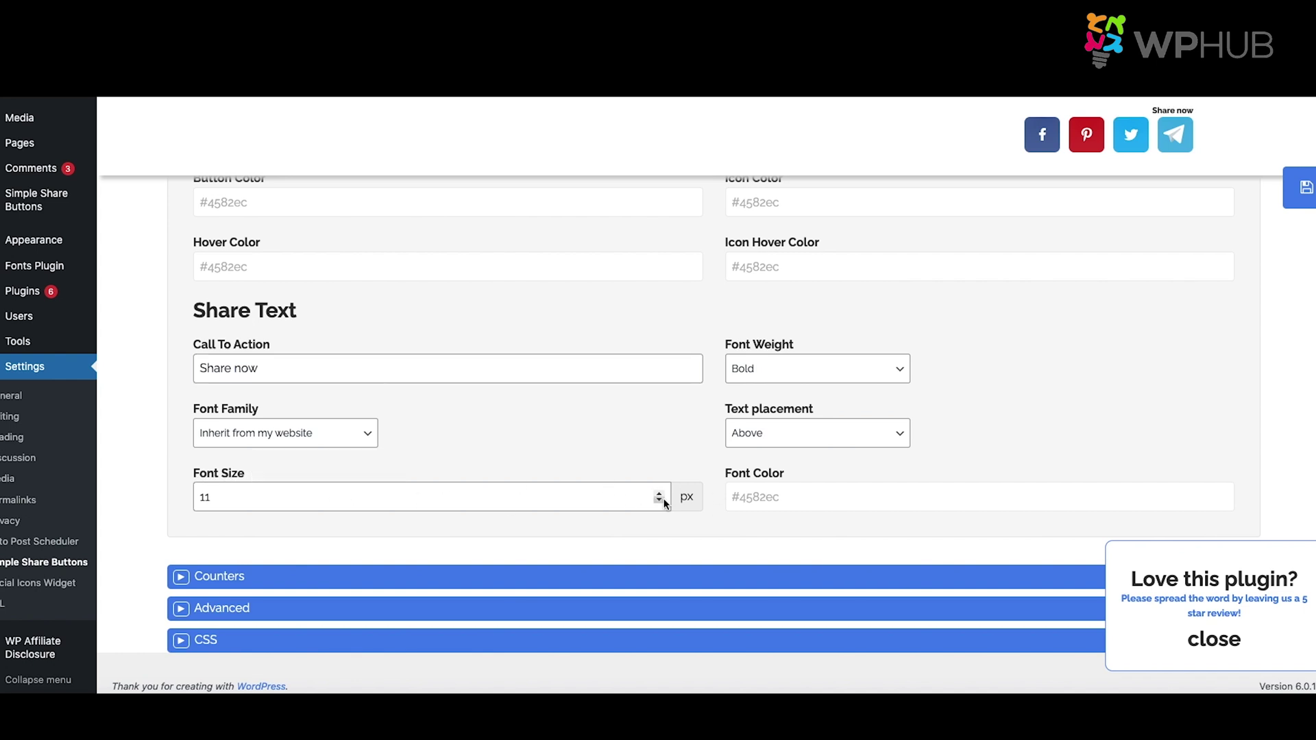
Raise the call to action font size from 11 to 18 px.
left_click(659, 493)
left_click(658, 493)
left_click(658, 494)
left_click(659, 494)
left_click(658, 493)
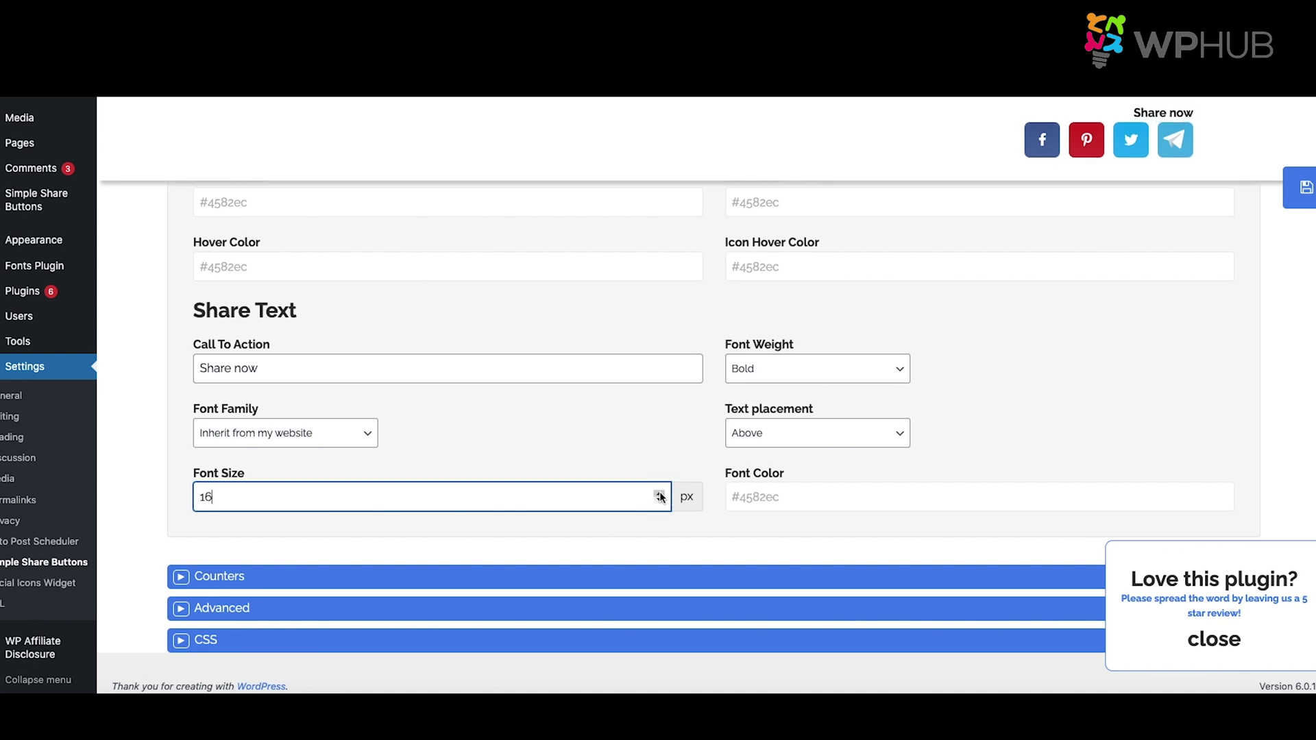
key("Up")
key("Up")
left_click(171, 575)
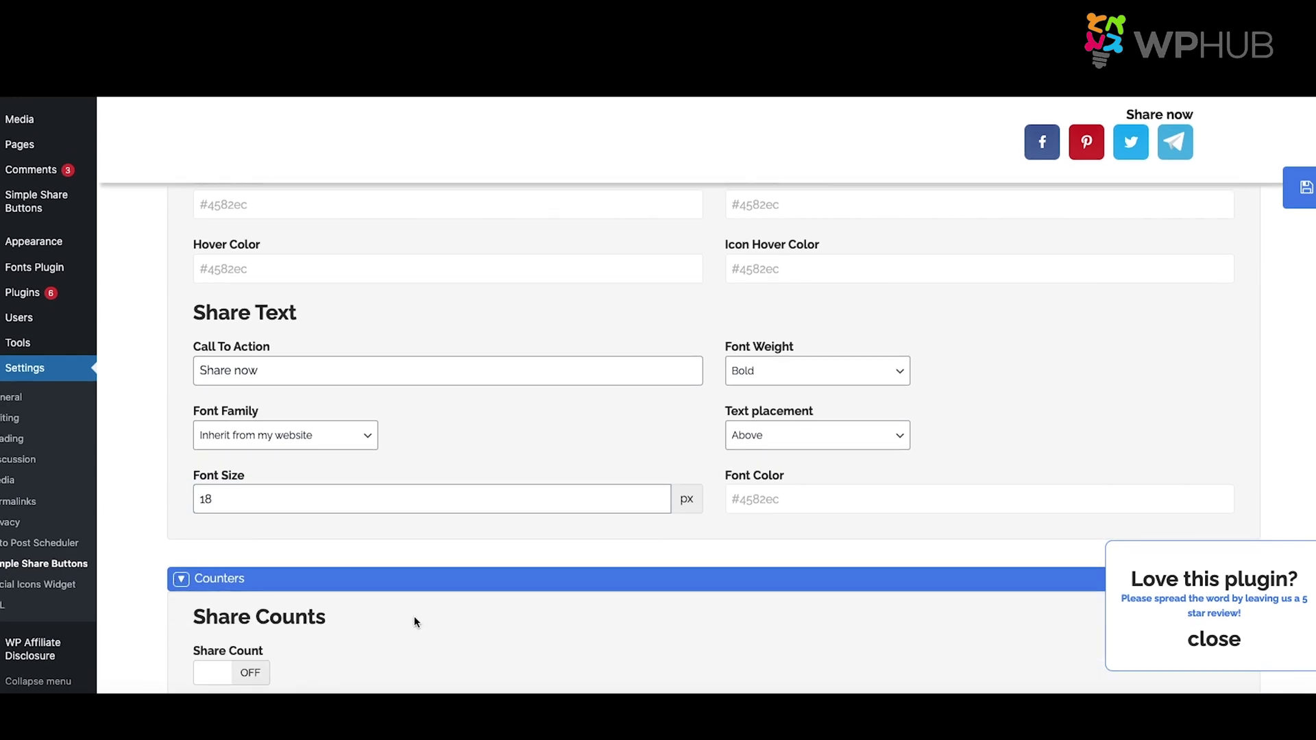
scroll(414, 622, "down", 2)
Turn on Share Count under Counters and save the share button settings.
left_click(257, 531)
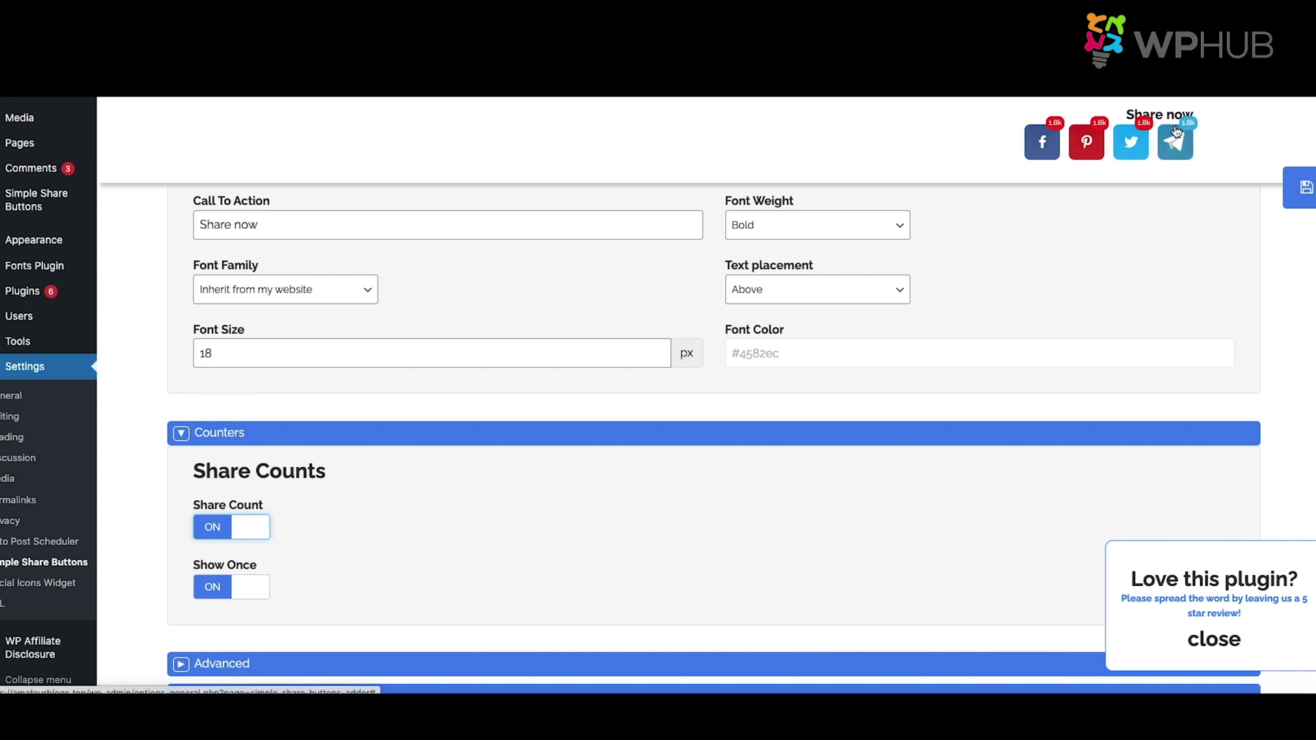
left_click(1300, 195)
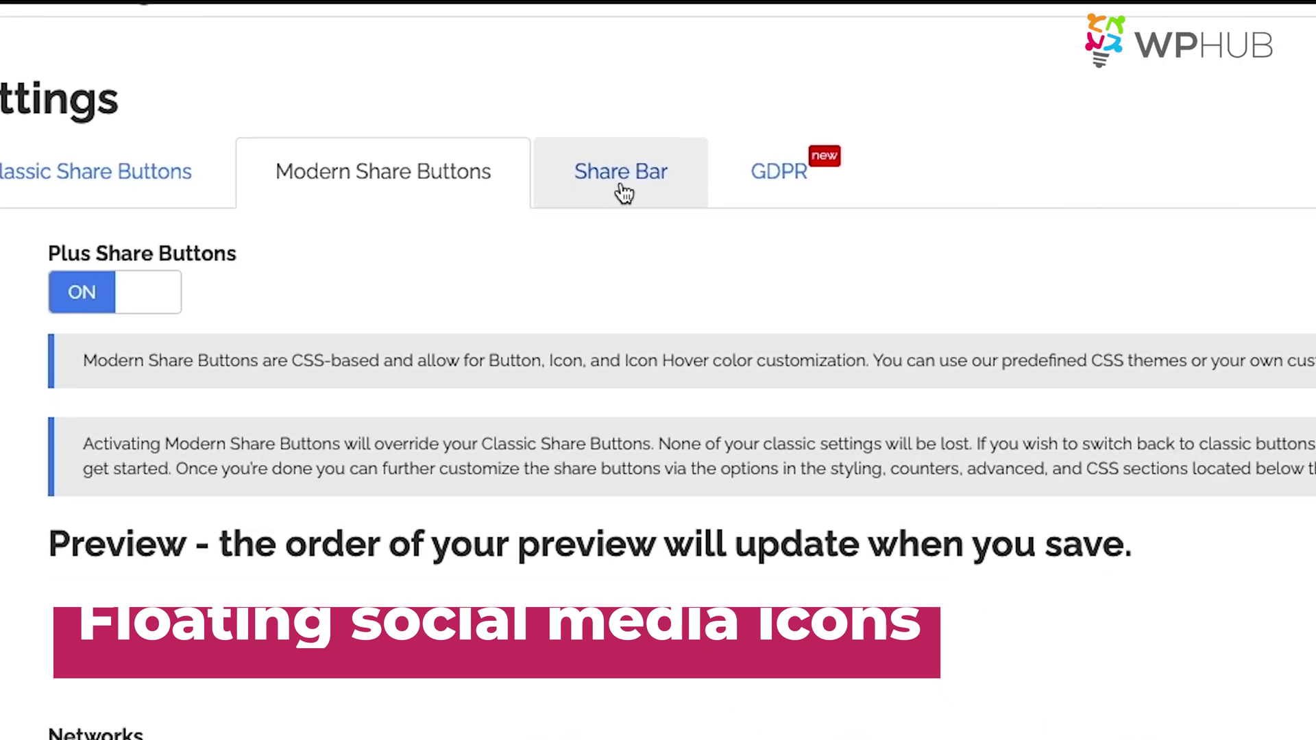
Enable the floating Share Bar and show it on the Homepage and Pages.
left_click(494, 199)
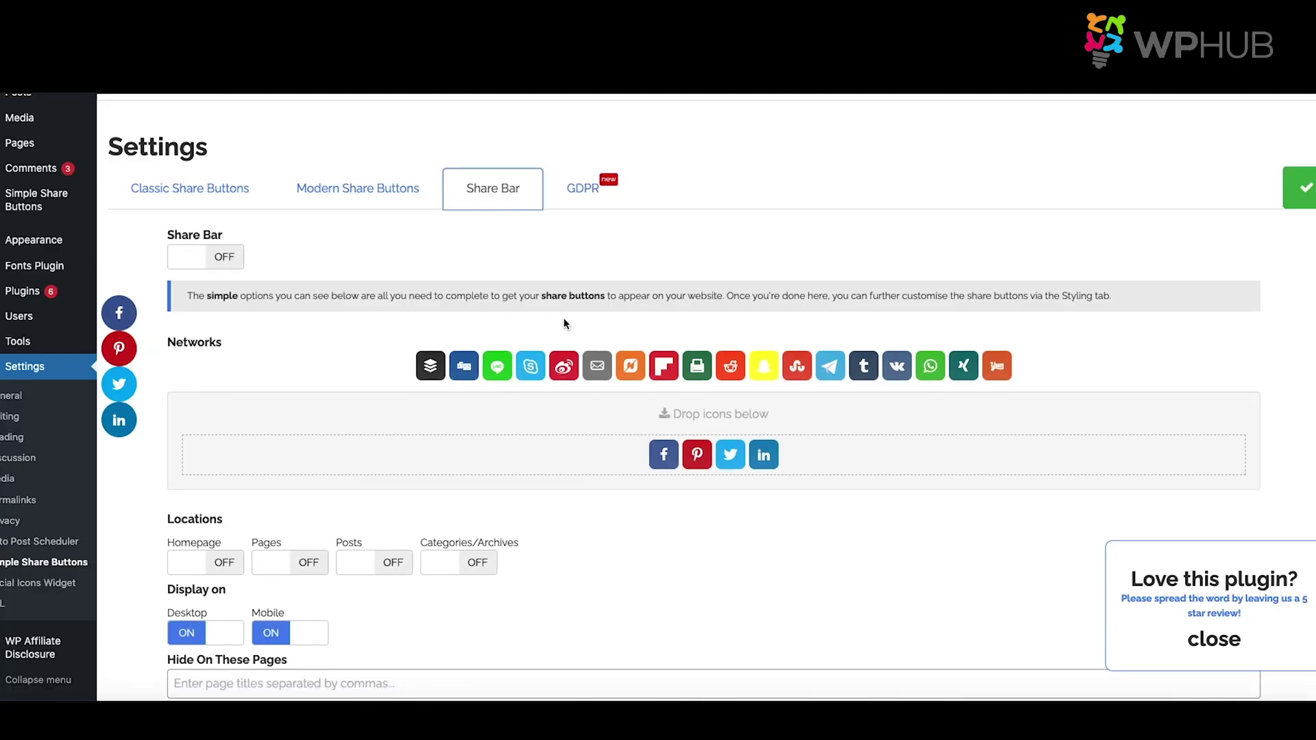
scroll(564, 318, "down", 3)
scroll(563, 318, "up", 5)
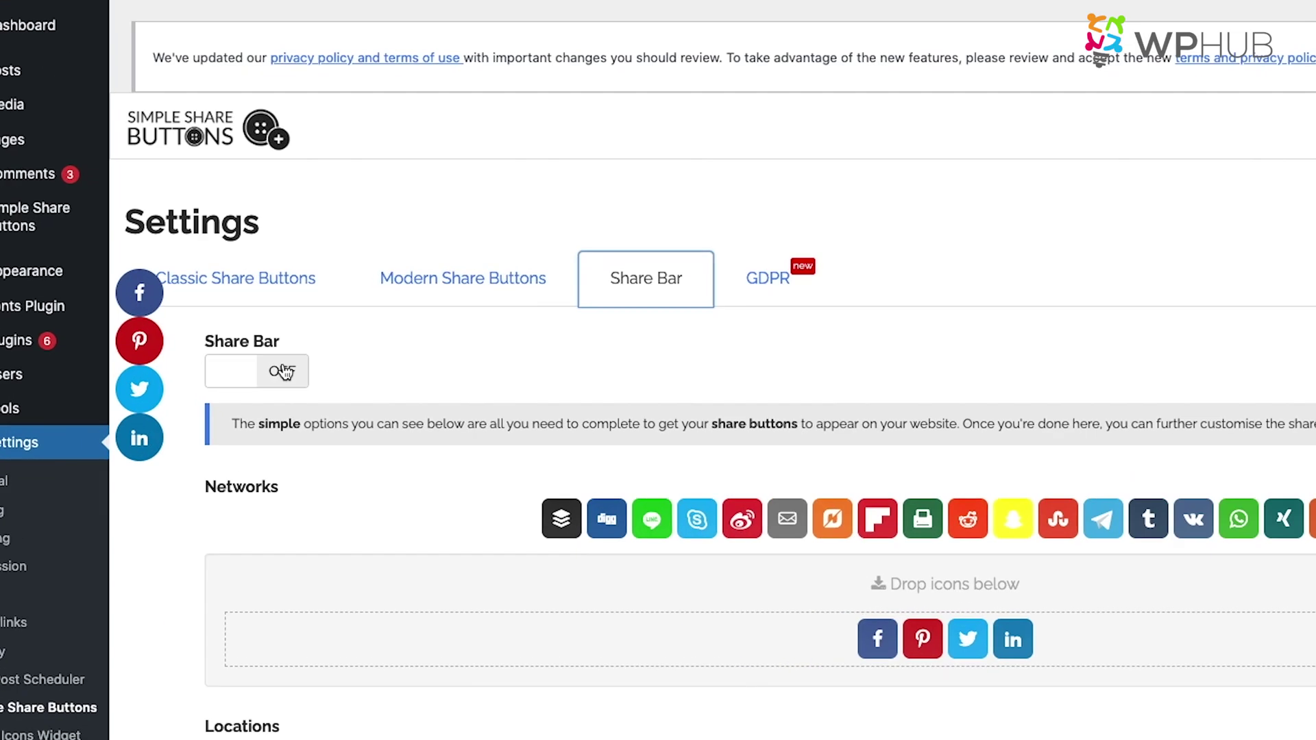
left_click(284, 372)
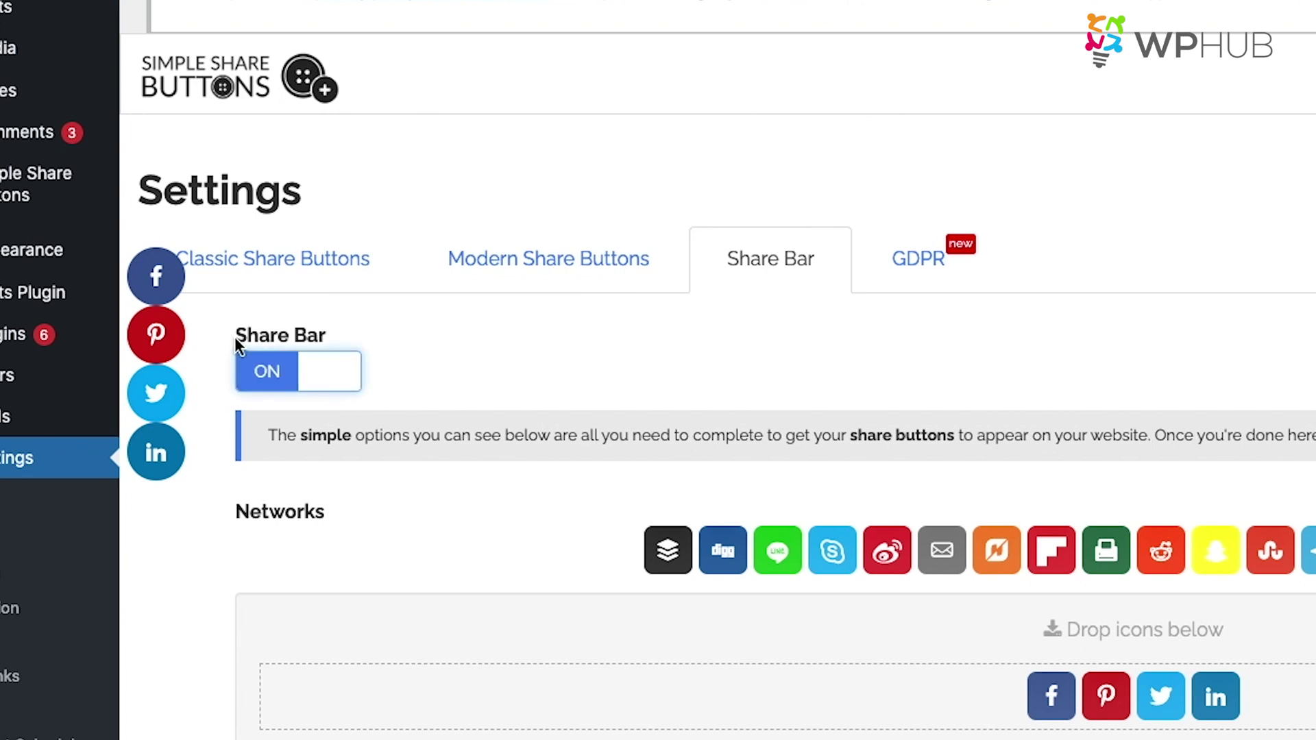
scroll(235, 335, "down", 5)
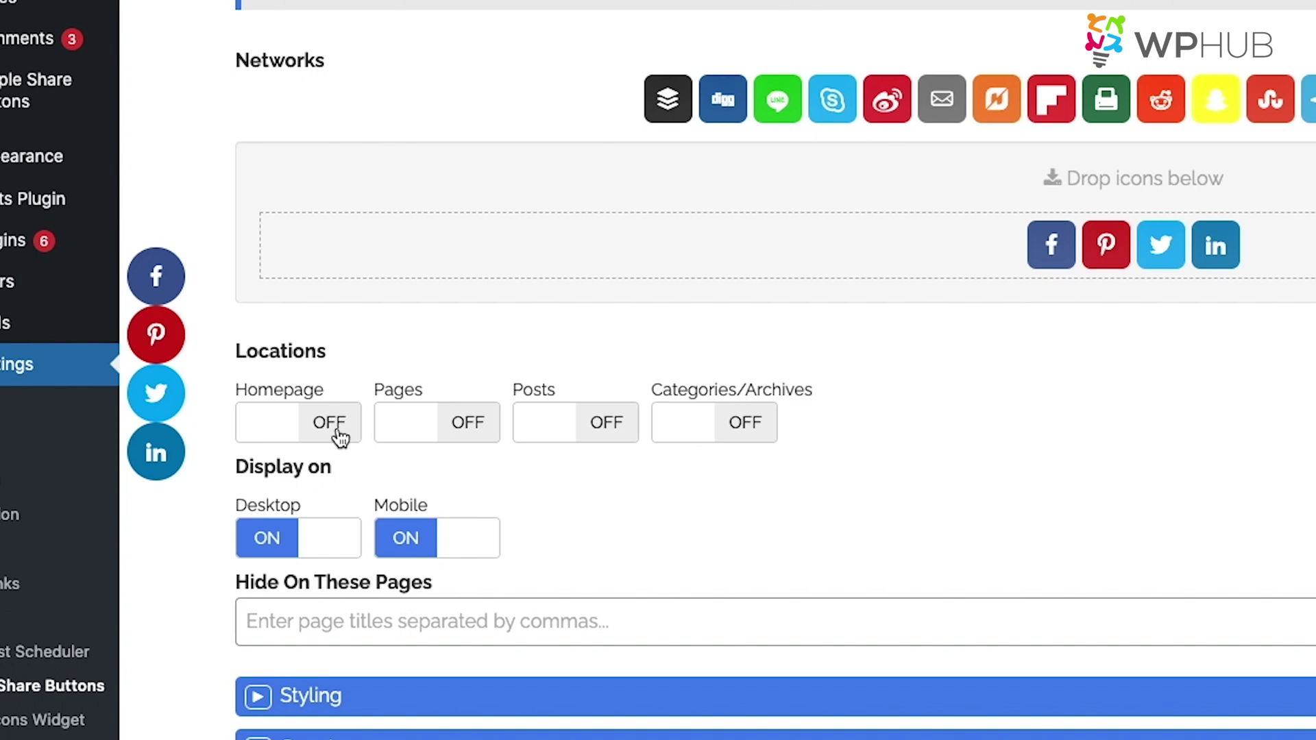
left_click(337, 429)
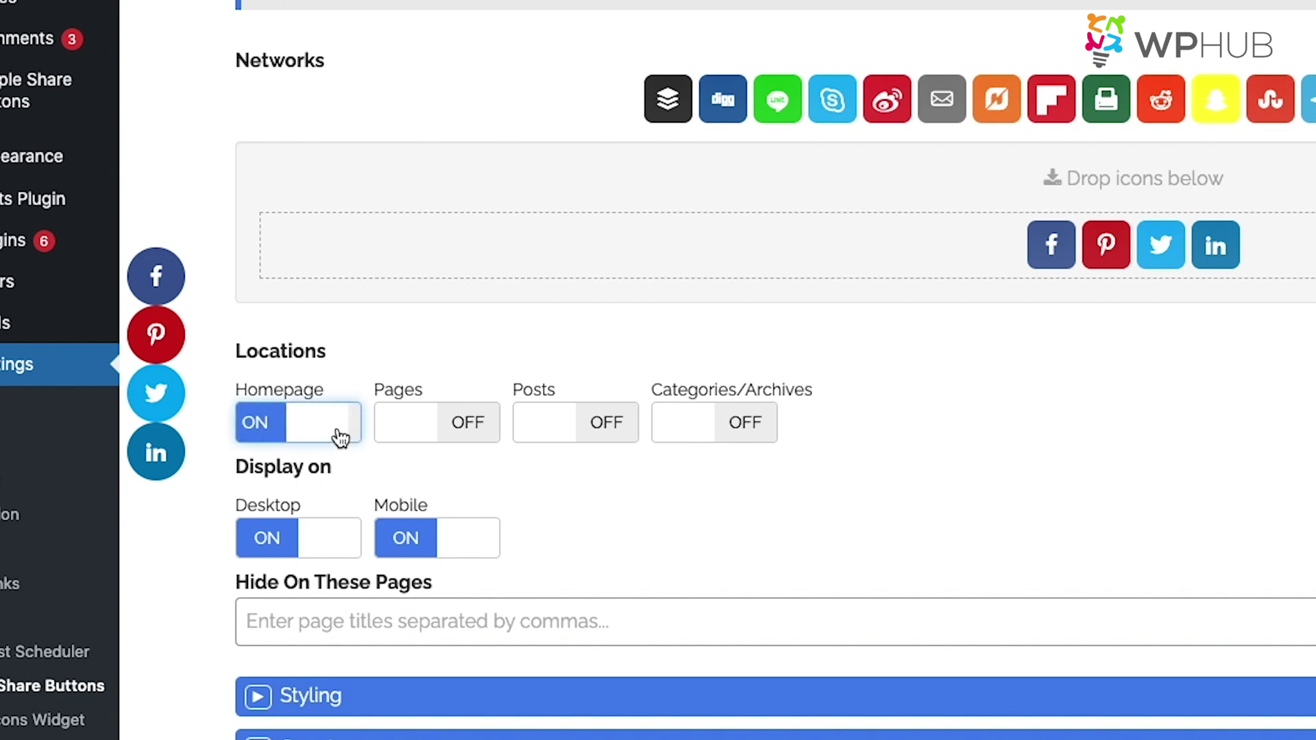
left_click(472, 425)
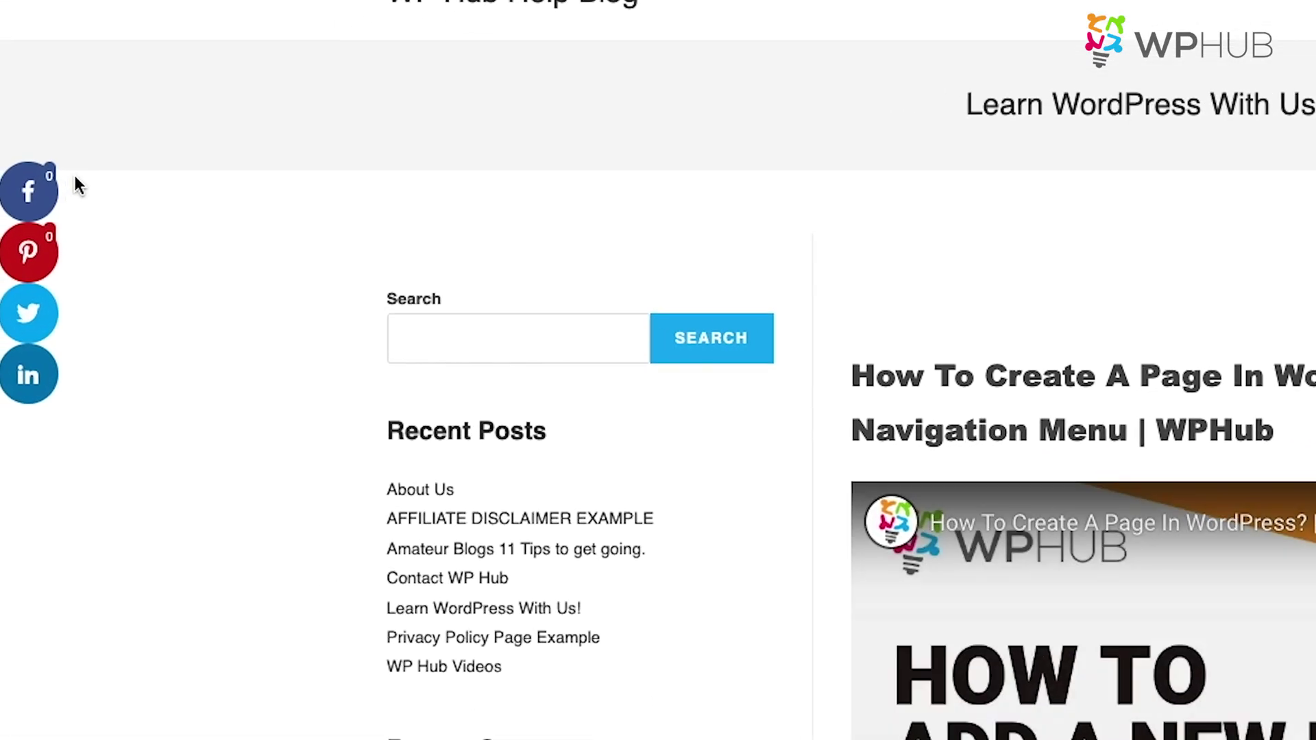
scroll(475, 337, "down", 6)
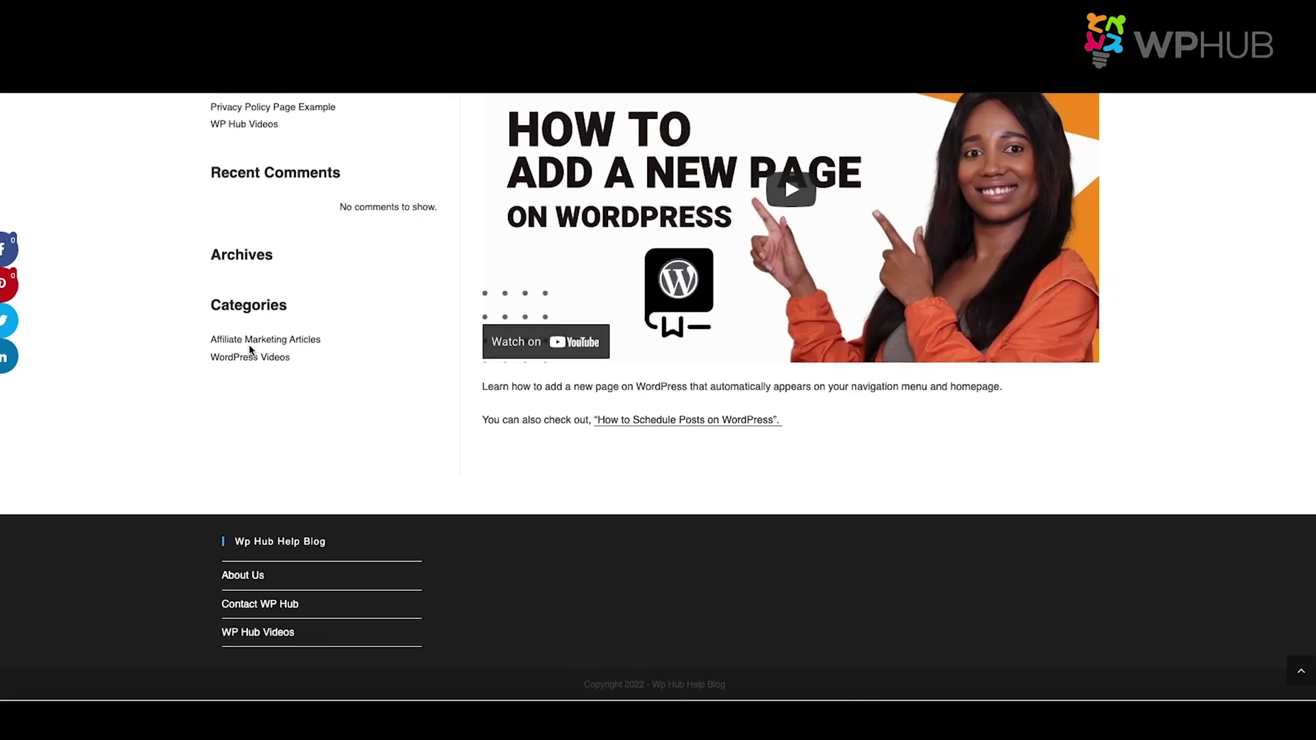
scroll(475, 337, "up", 6)
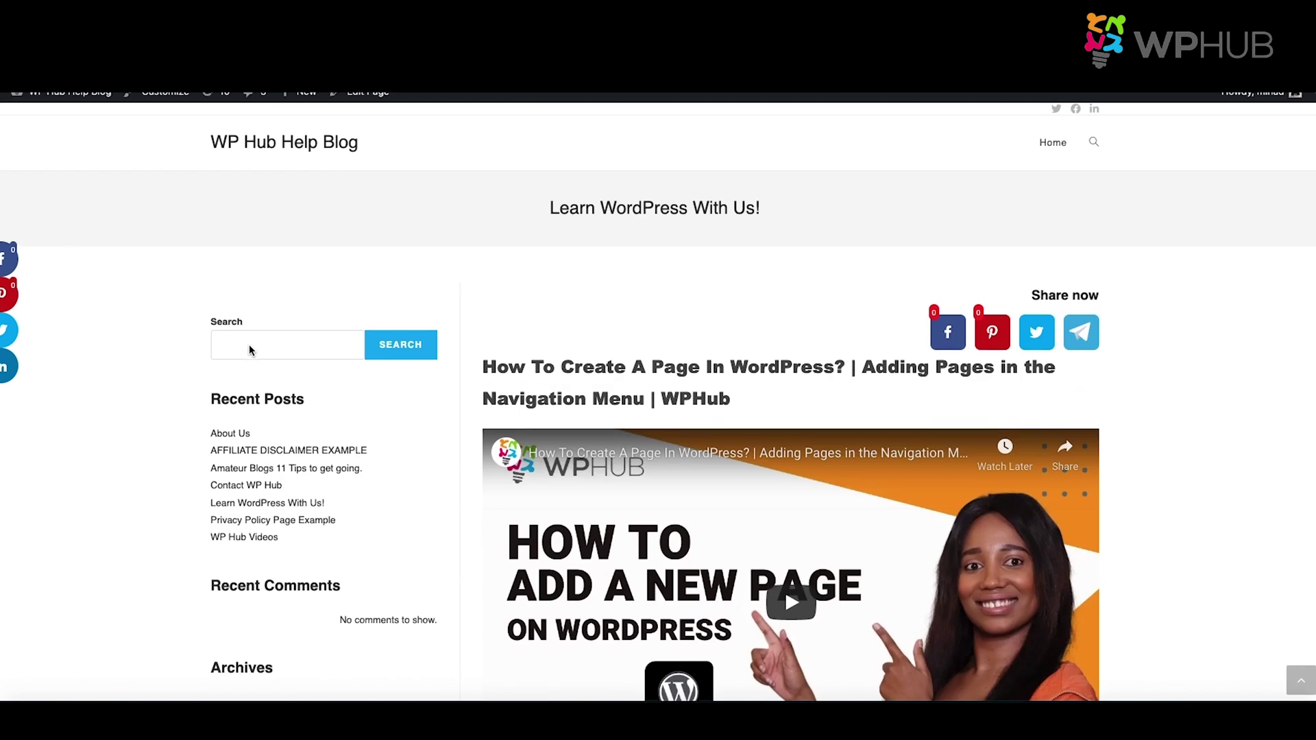
scroll(249, 346, "down", 6)
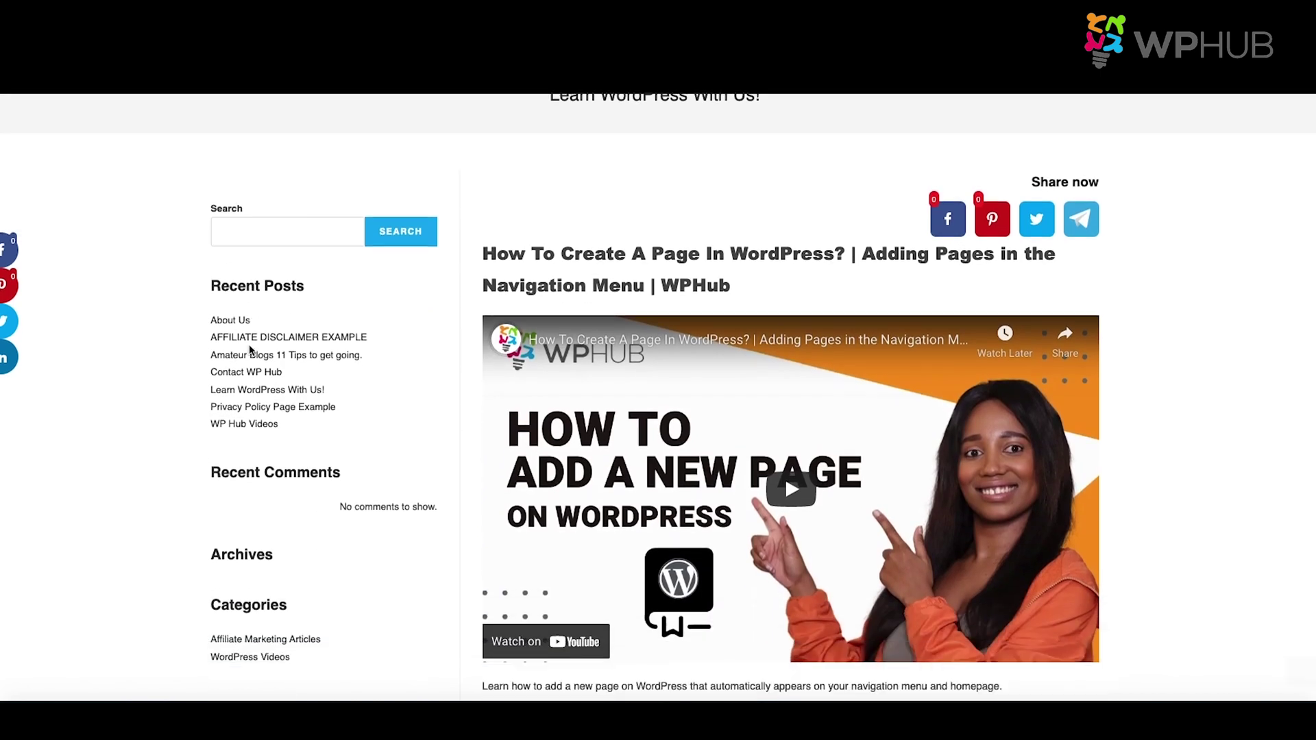
scroll(250, 346, "up", 2)
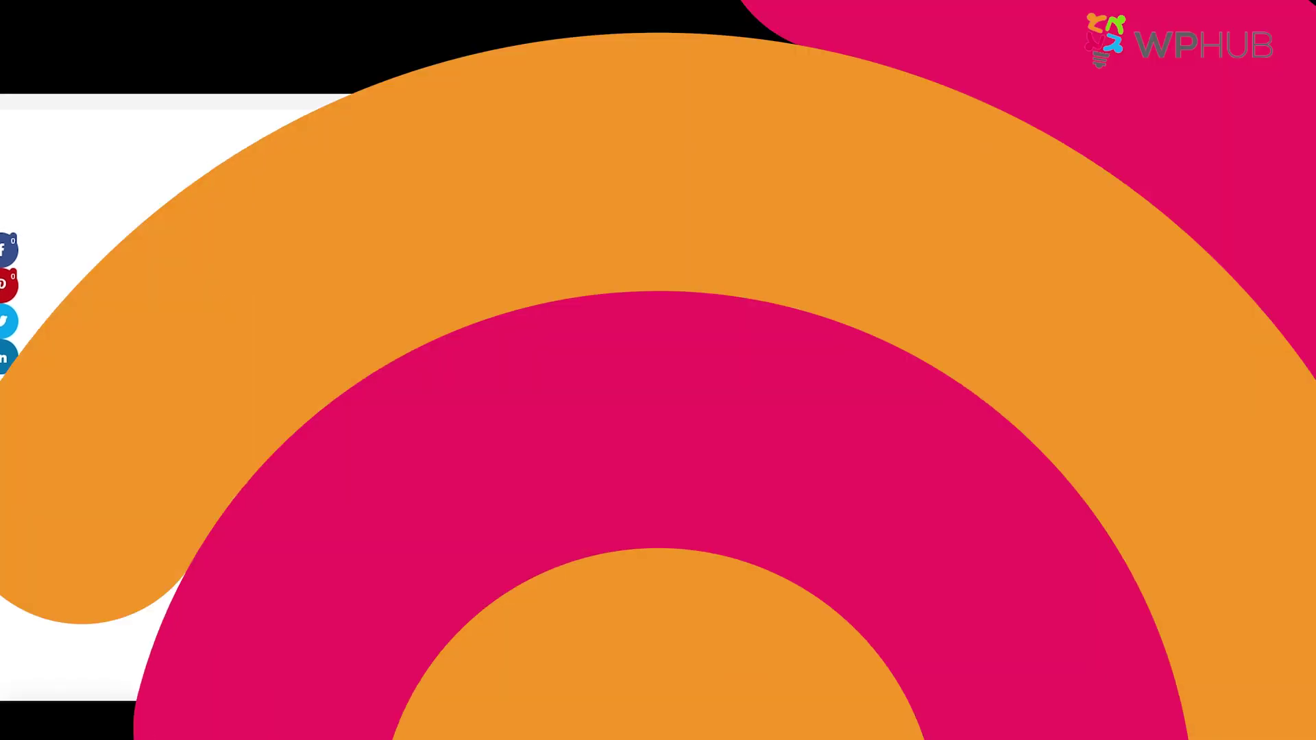